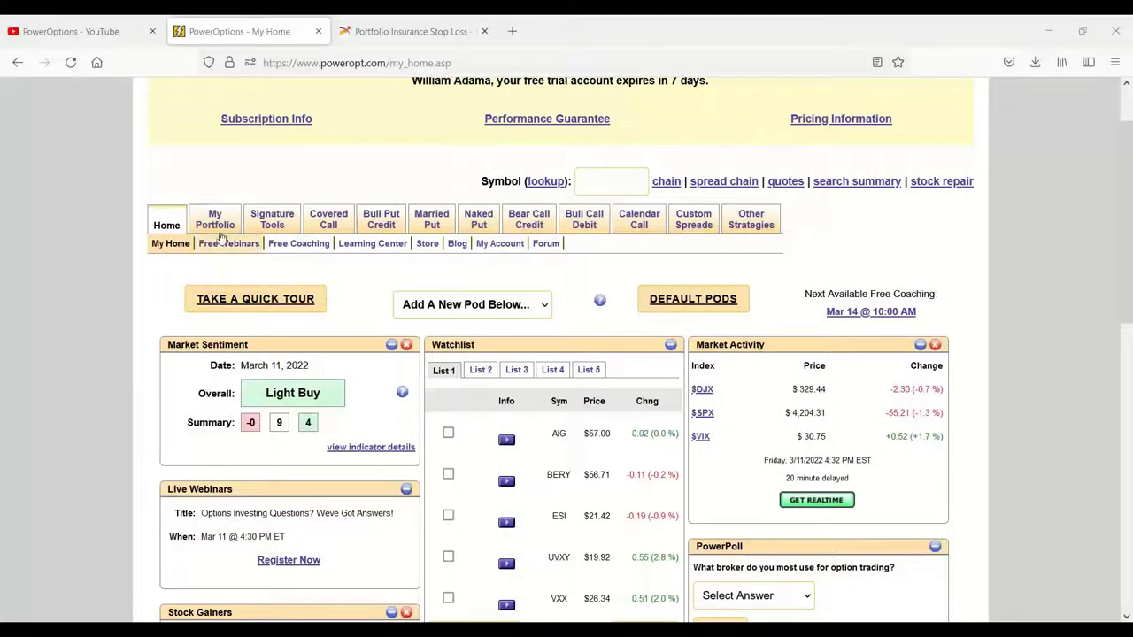
Open the May 11th 2022 portfolio holding the FDX calendar call spread from My Portfolio
{"action": "mouse_move", "coordinate": [221, 234]}
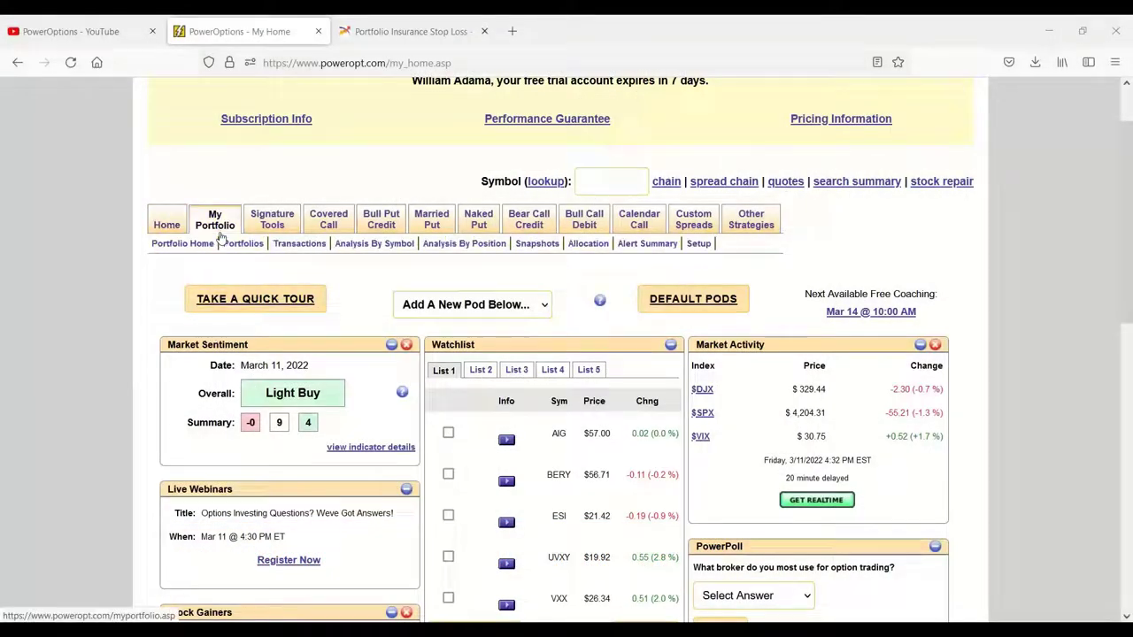
{"action": "left_click", "coordinate": [239, 244]}
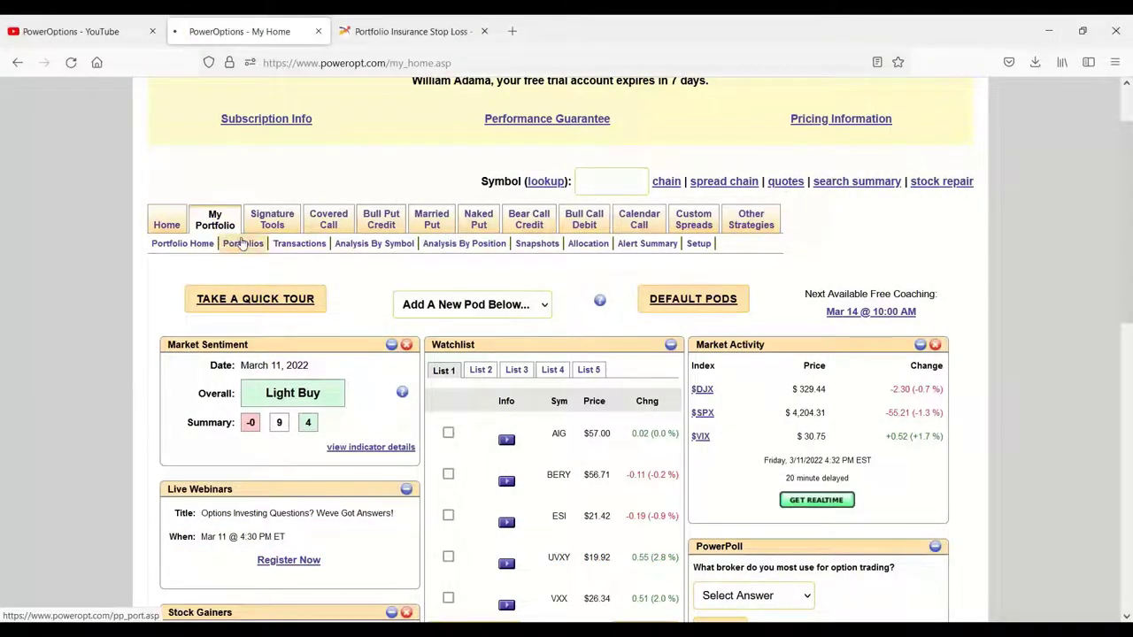
{"action": "scroll", "coordinate": [389, 324], "scroll_direction": "down", "scroll_amount": 3}
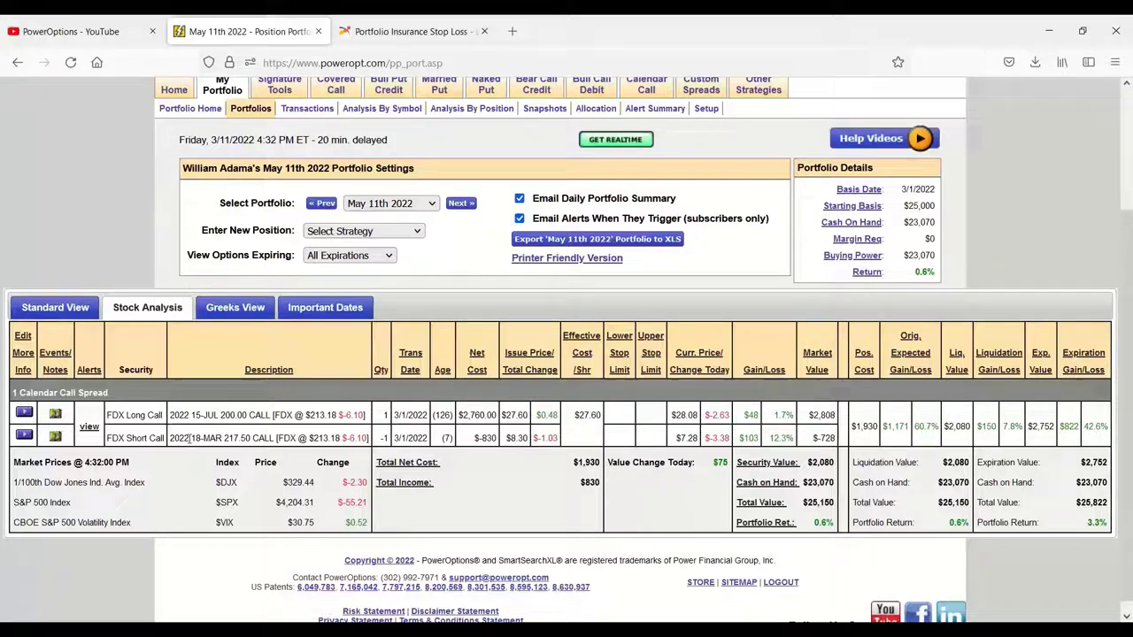
{"action": "left_click_drag", "start_coordinate": [189, 437], "coordinate": [256, 452]}
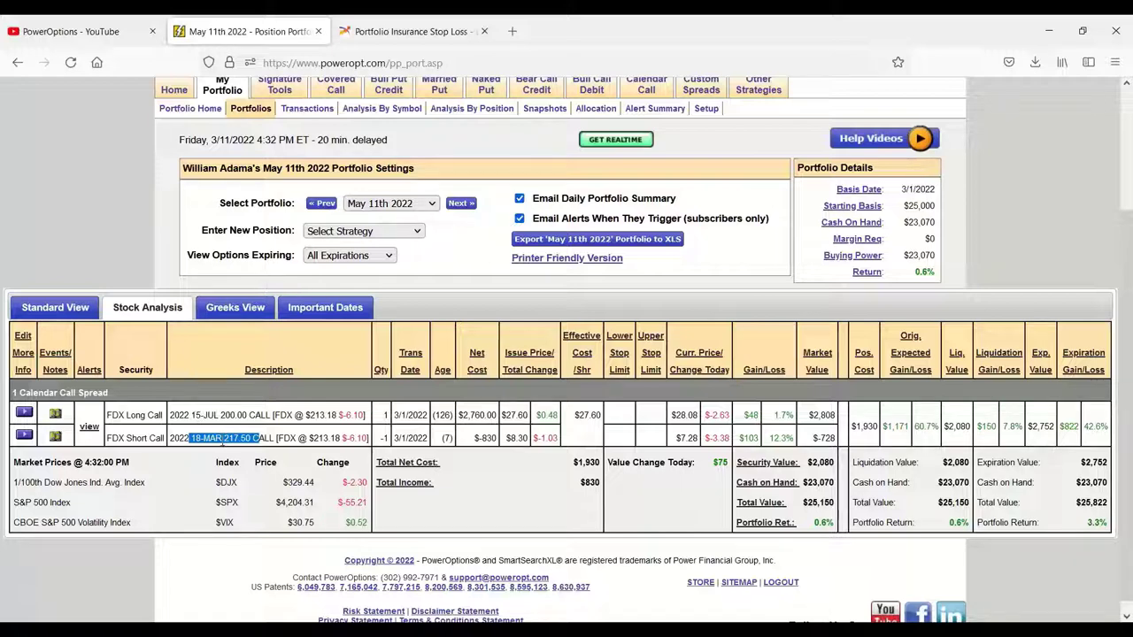
{"action": "left_click", "coordinate": [231, 440]}
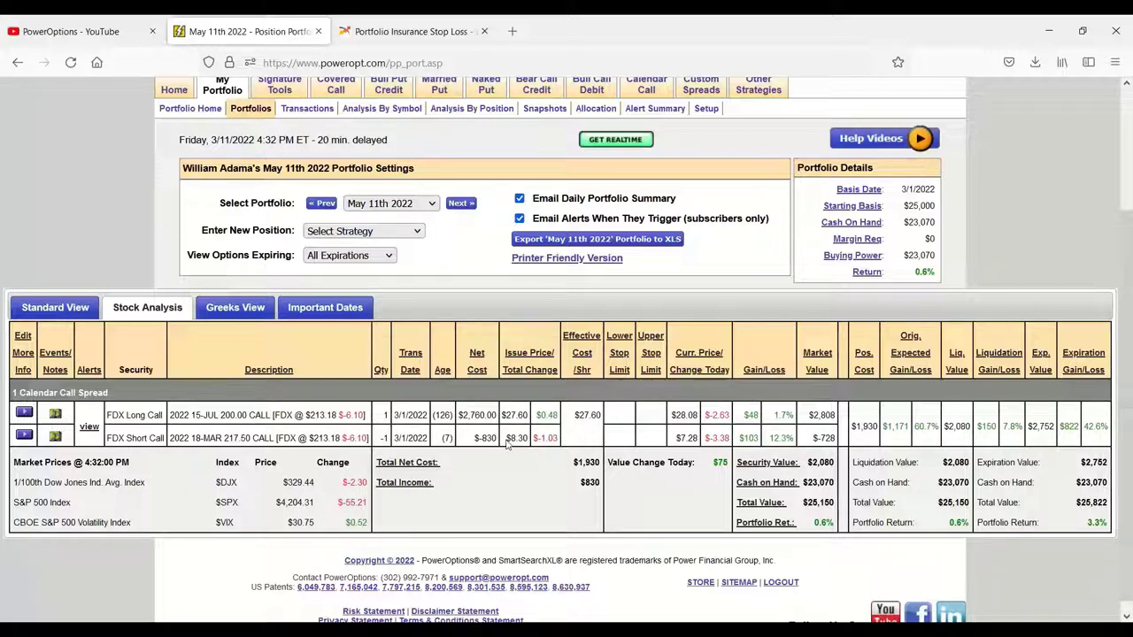
{"action": "left_click_drag", "start_coordinate": [506, 439], "coordinate": [529, 439]}
{"action": "left_click_drag", "start_coordinate": [395, 439], "coordinate": [431, 440]}
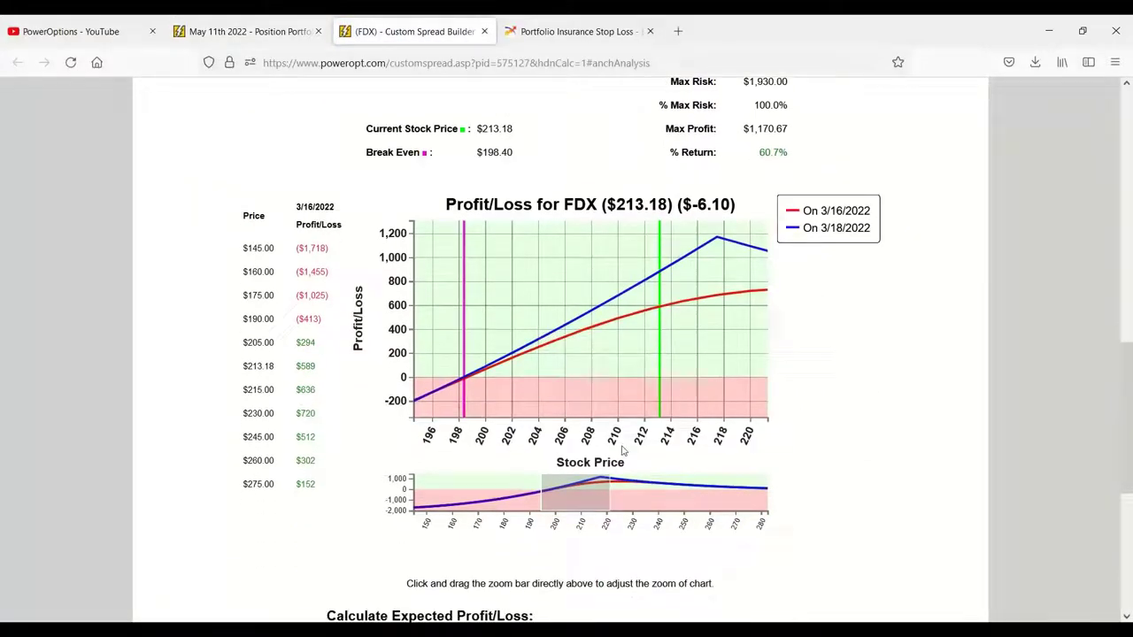
Widen the profit/loss chart's stock price range to cover 195–235
{"action": "left_click_drag", "start_coordinate": [610, 485], "coordinate": [657, 485]}
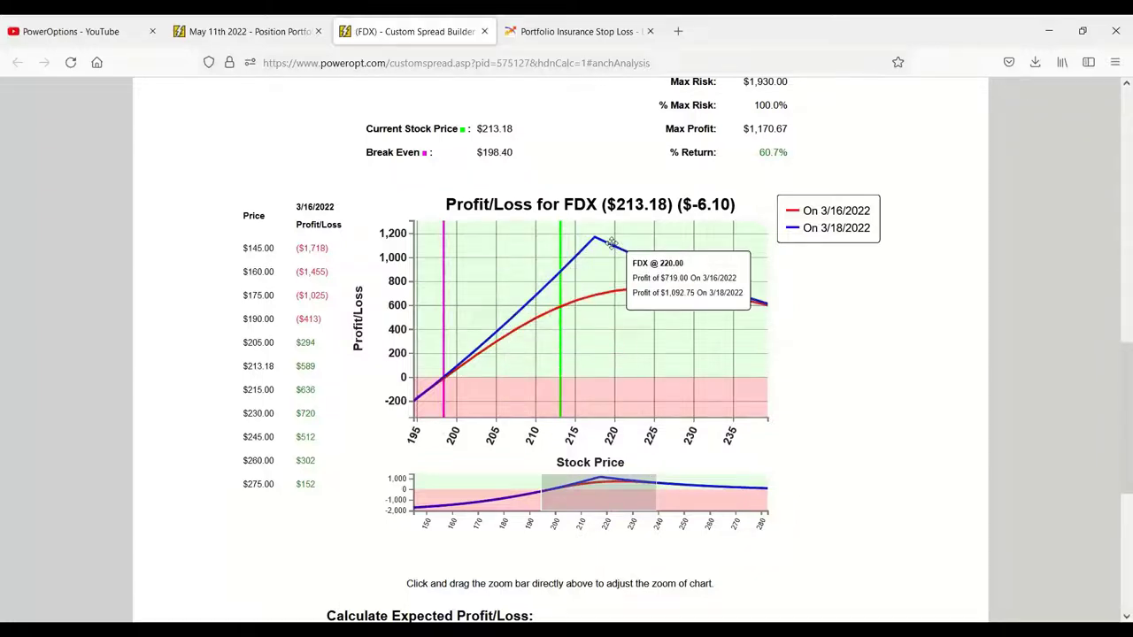
{"action": "scroll", "coordinate": [829, 330], "scroll_direction": "up", "scroll_amount": 2}
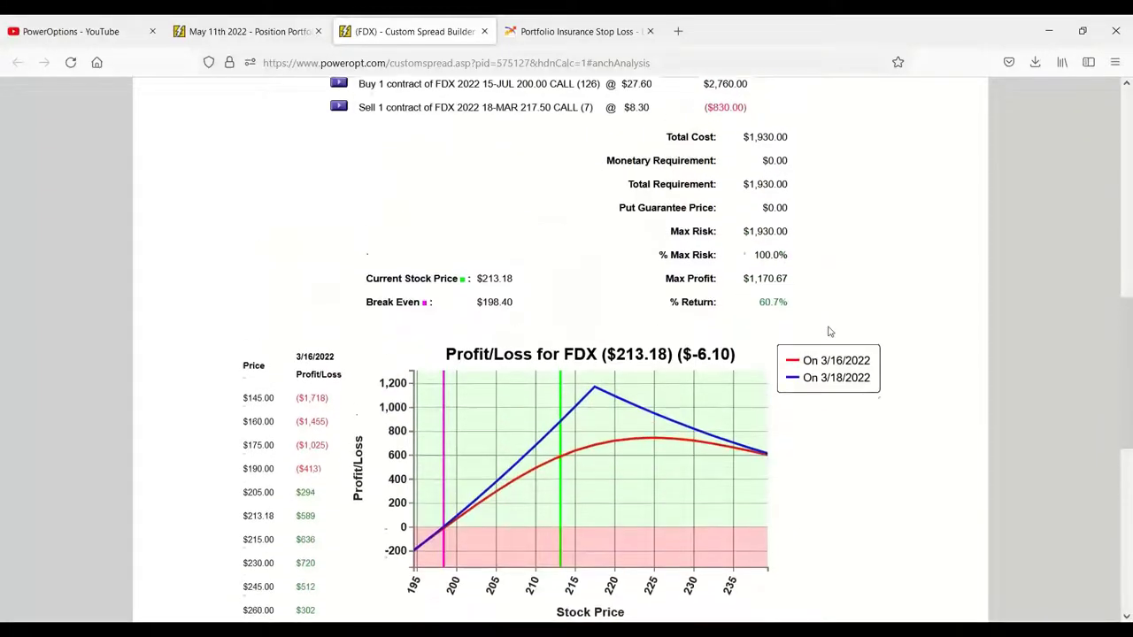
{"action": "scroll", "coordinate": [828, 330], "scroll_direction": "up", "scroll_amount": 1}
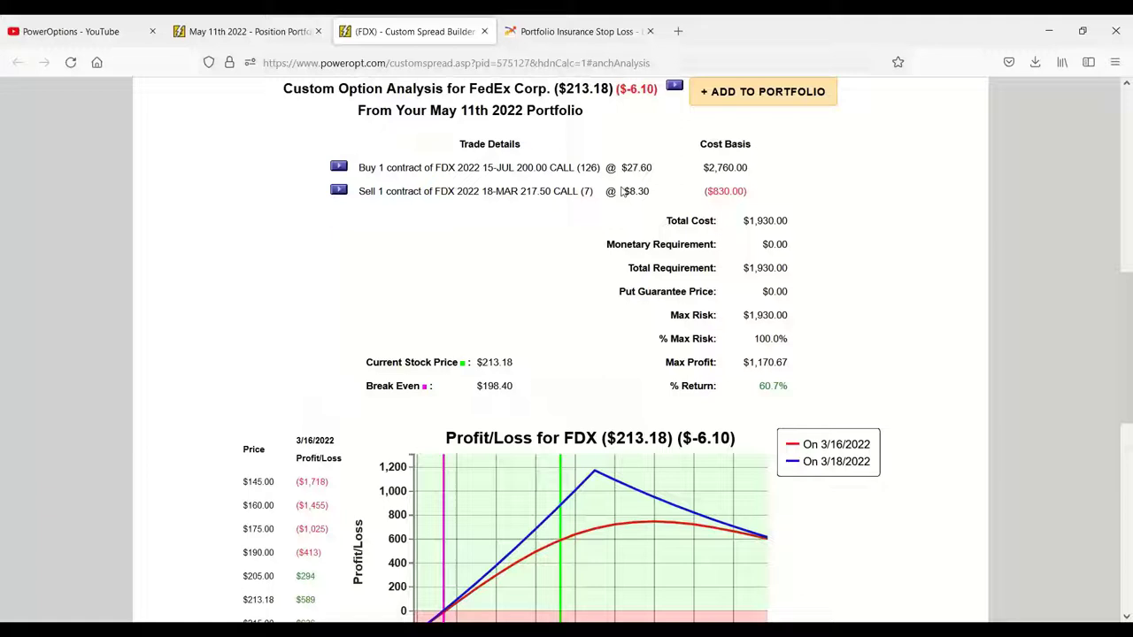
{"action": "left_click_drag", "start_coordinate": [622, 191], "coordinate": [673, 205]}
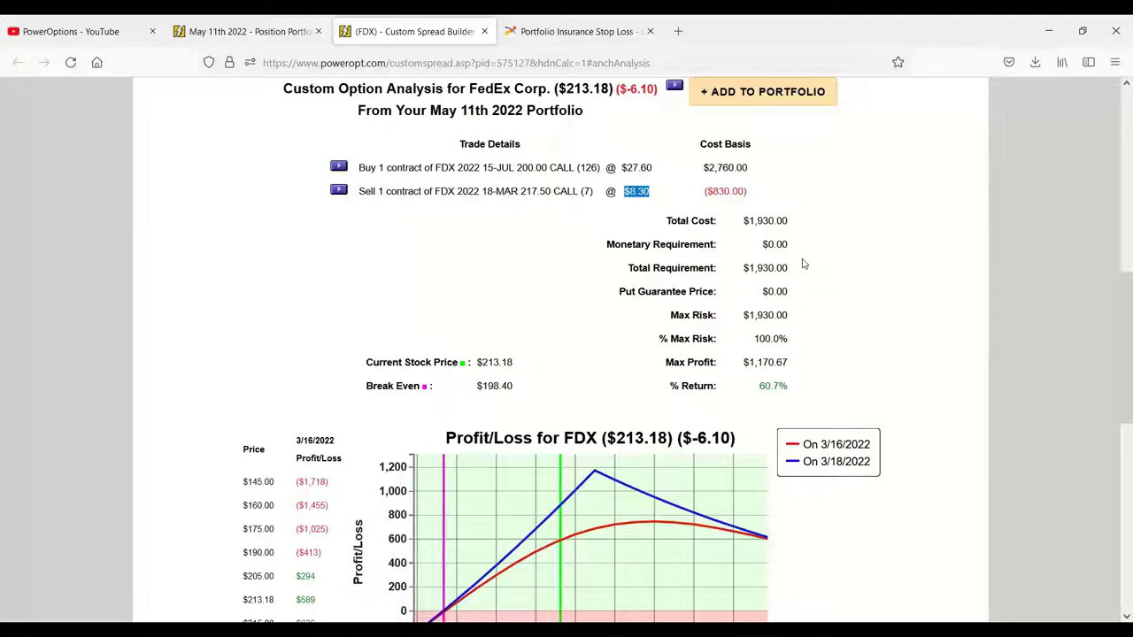
{"action": "scroll", "coordinate": [804, 264], "scroll_direction": "down", "scroll_amount": 3}
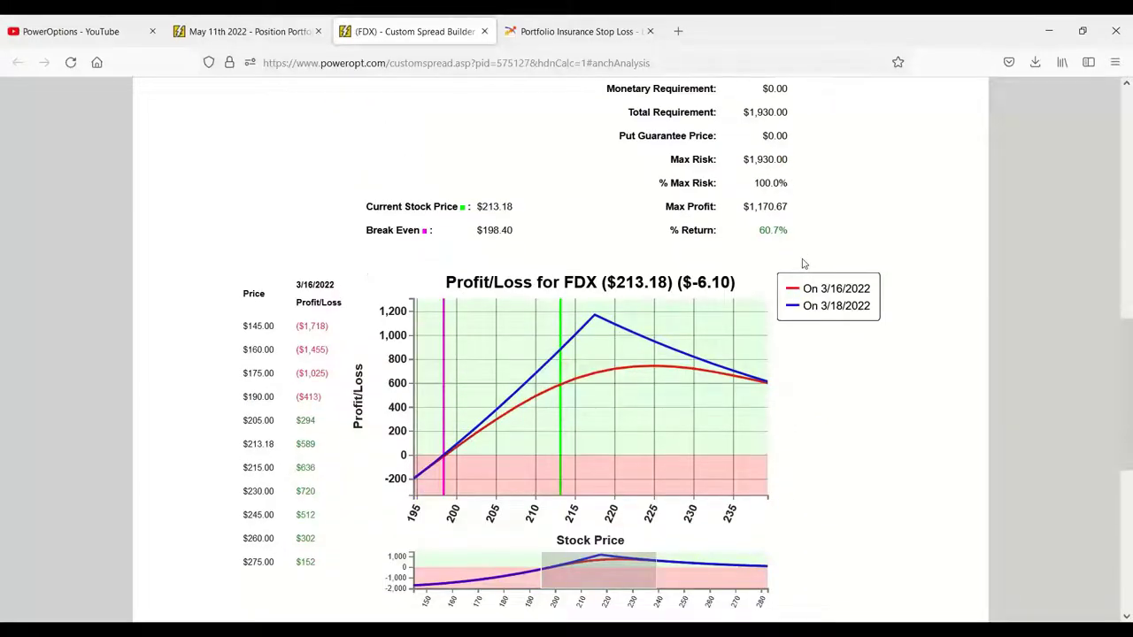
{"action": "scroll", "coordinate": [804, 264], "scroll_direction": "up", "scroll_amount": 4}
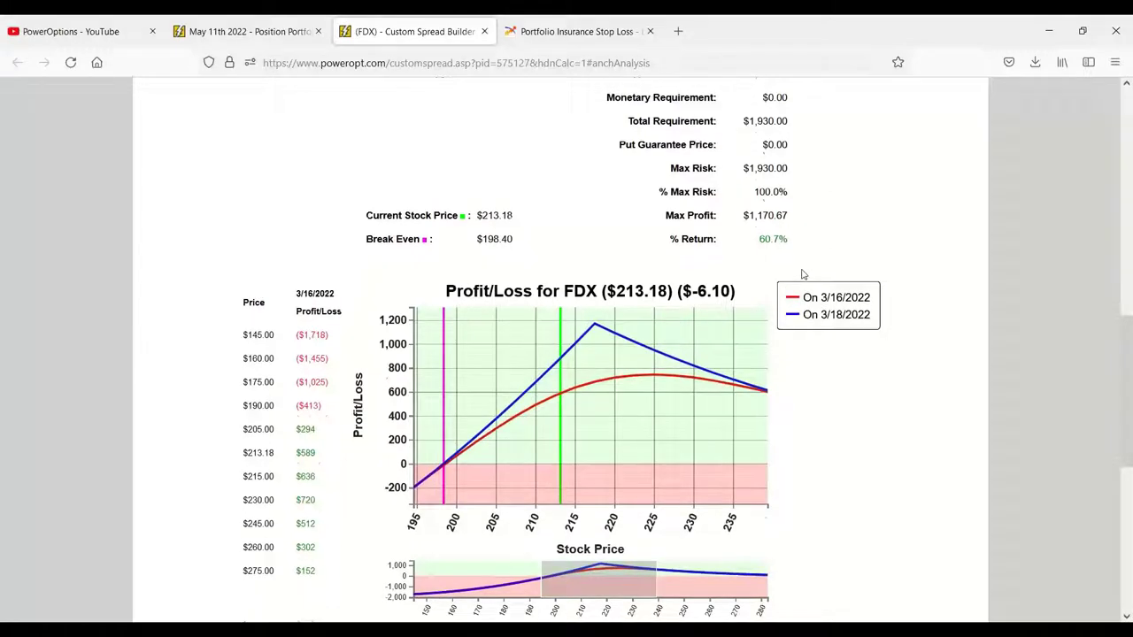
{"action": "scroll", "coordinate": [803, 275], "scroll_direction": "up", "scroll_amount": 1}
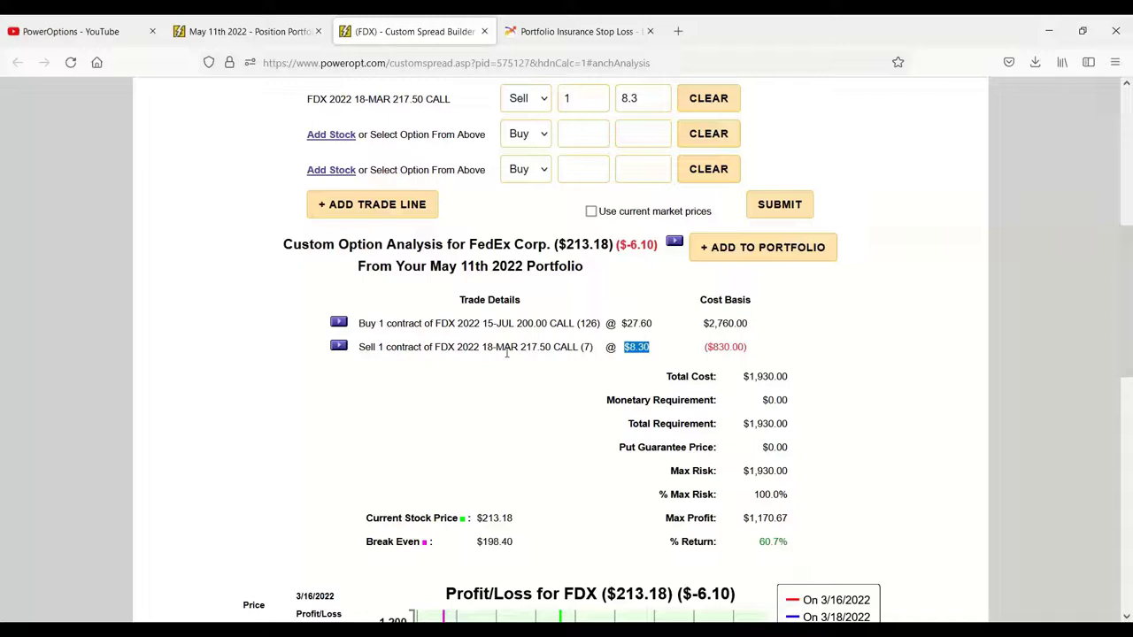
Highlight the sold call's 217.50 strike and $8.30 price in the spread builder
{"action": "left_click_drag", "start_coordinate": [510, 347], "coordinate": [586, 347]}
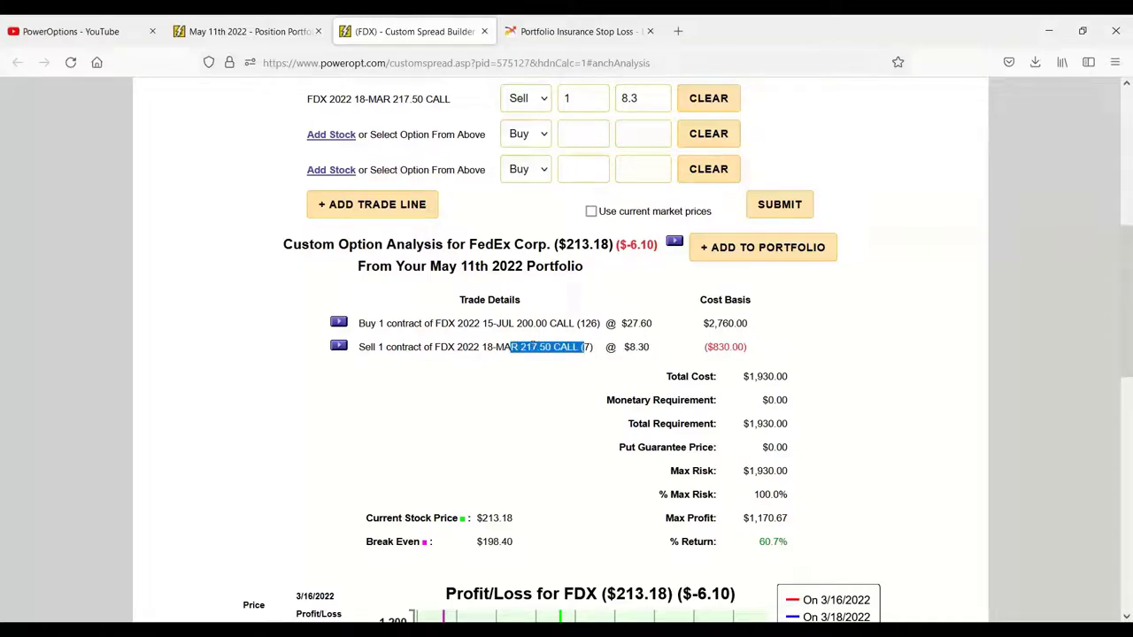
{"action": "scroll", "coordinate": [623, 461], "scroll_direction": "down", "scroll_amount": 2}
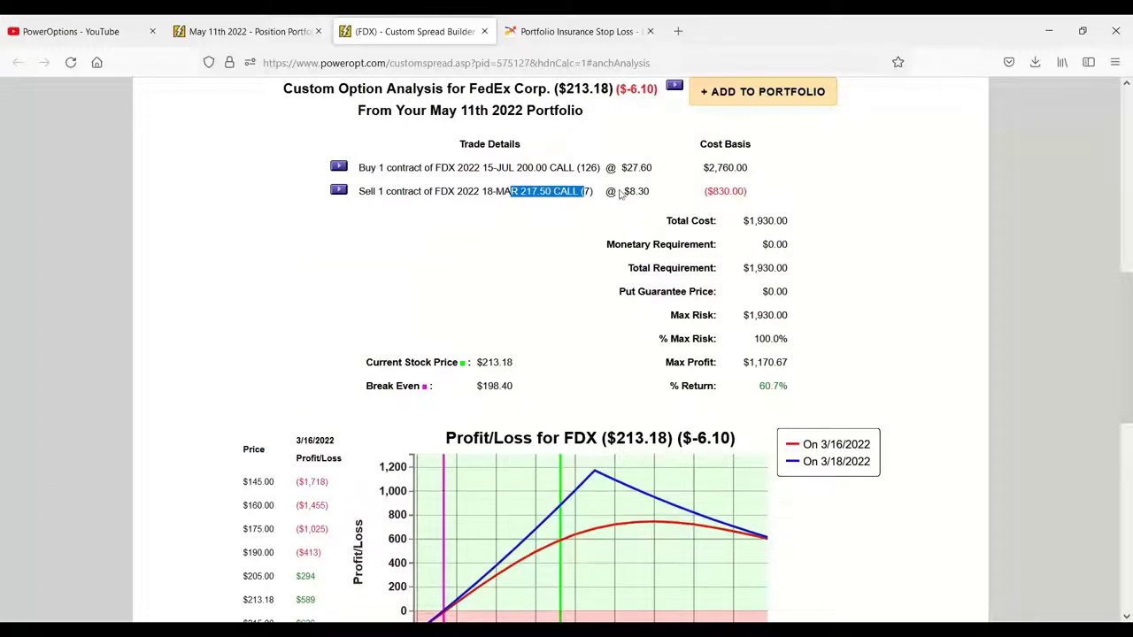
{"action": "mouse_move", "coordinate": [660, 475]}
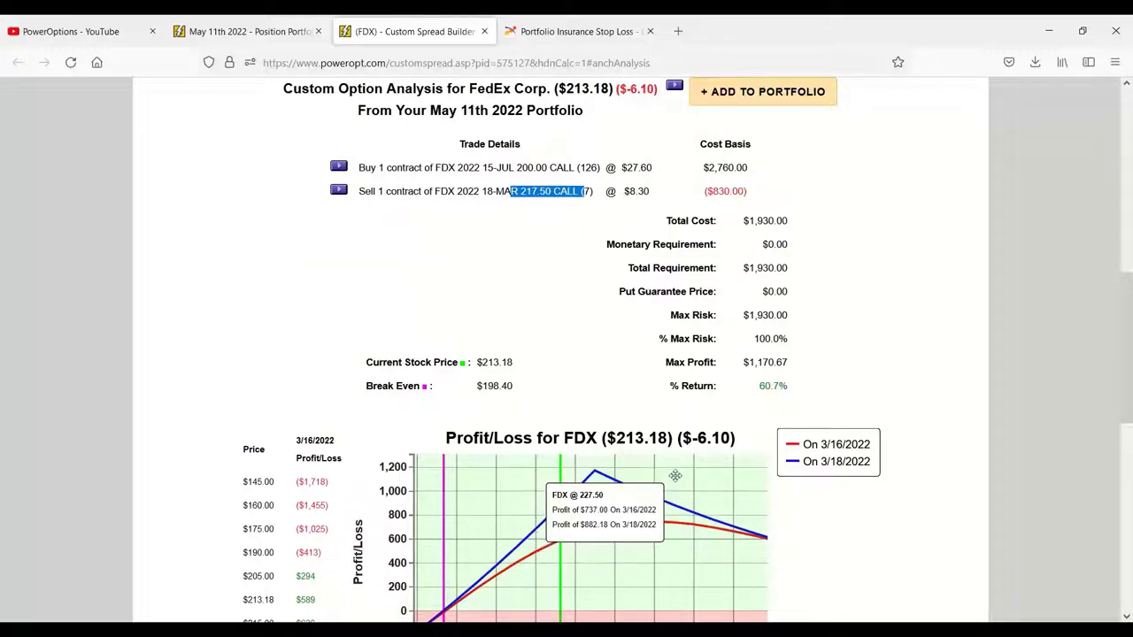
{"action": "left_click_drag", "start_coordinate": [625, 192], "coordinate": [683, 202]}
{"action": "left_click", "coordinate": [634, 226]}
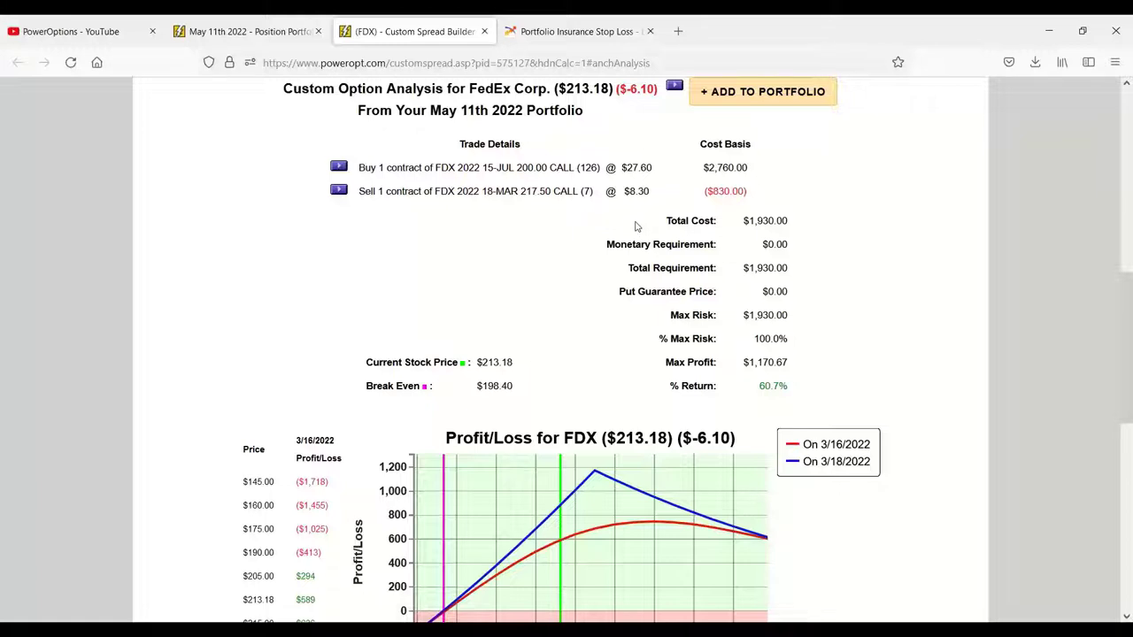
{"action": "left_click_drag", "start_coordinate": [624, 191], "coordinate": [670, 194]}
{"action": "left_click_drag", "start_coordinate": [511, 193], "coordinate": [594, 196]}
Load FDX's option expiration dates and expand the April 1 2022 option chain
{"action": "left_click", "coordinate": [587, 210]}
{"action": "scroll", "coordinate": [618, 229], "scroll_direction": "up", "scroll_amount": 3}
{"action": "scroll", "coordinate": [617, 232], "scroll_direction": "up", "scroll_amount": 3}
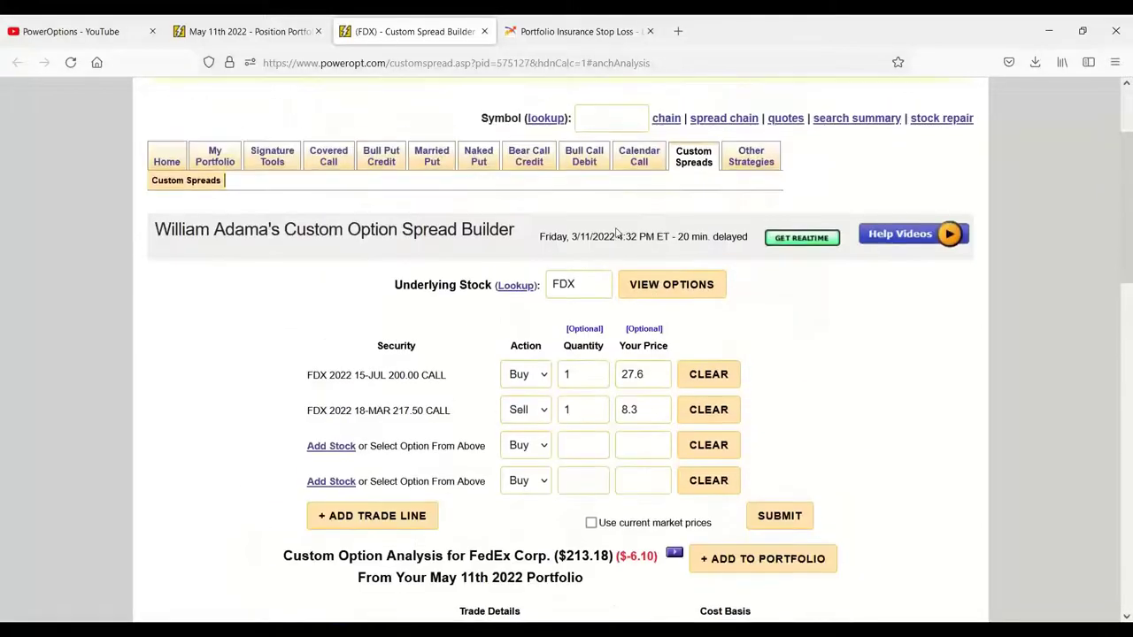
{"action": "left_click", "coordinate": [659, 281]}
{"action": "scroll", "coordinate": [470, 310], "scroll_direction": "down", "scroll_amount": 3}
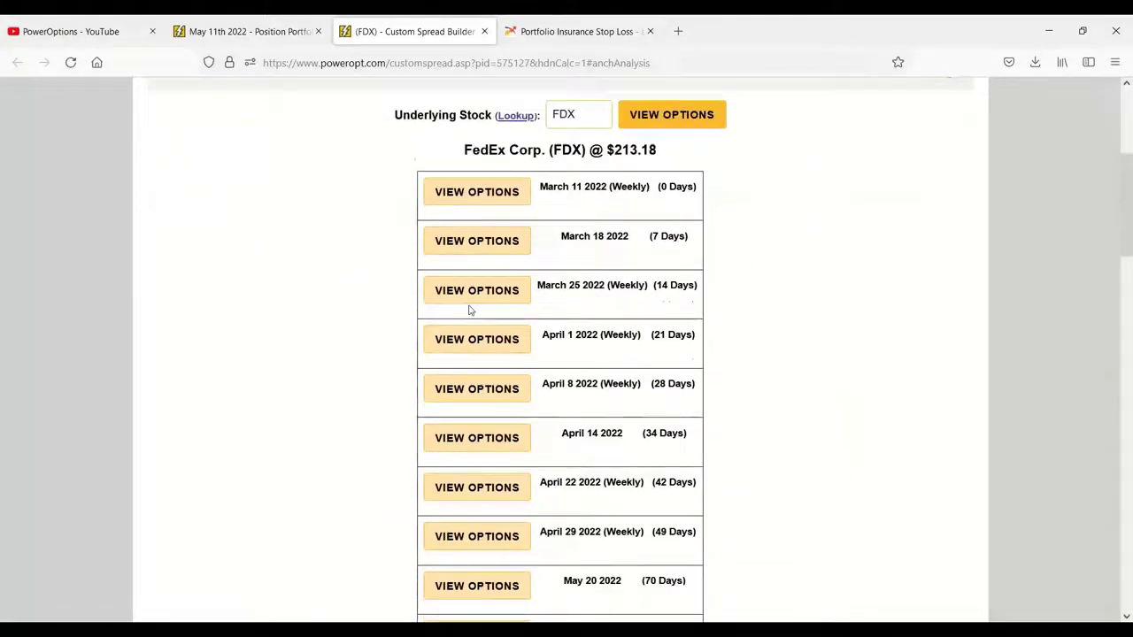
{"action": "left_click", "coordinate": [466, 278]}
{"action": "scroll", "coordinate": [461, 285], "scroll_direction": "down", "scroll_amount": 6}
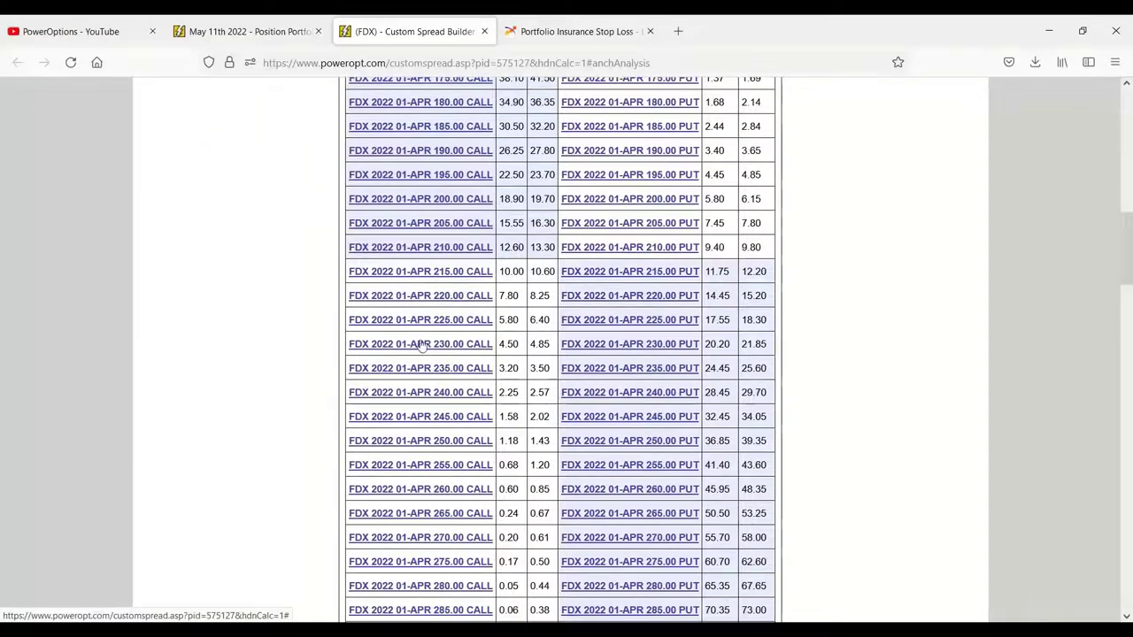
Highlight the 230.00 call's 4.50 and 4.85 prices and FedEx's $213.18 stock price
{"action": "left_click_drag", "start_coordinate": [499, 324], "coordinate": [549, 345]}
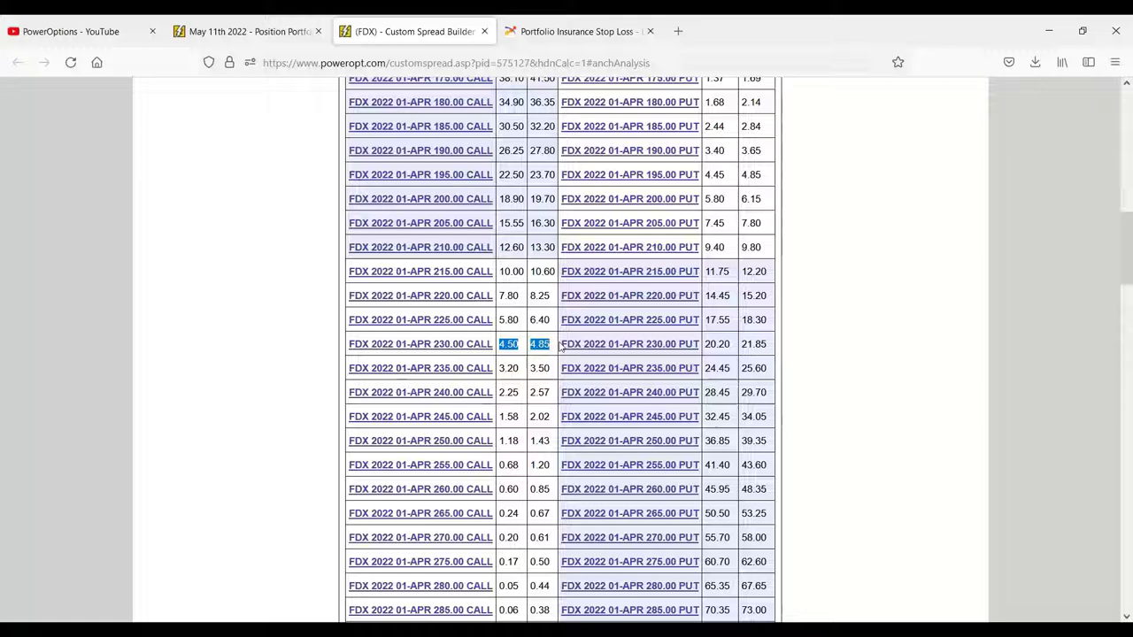
{"action": "left_click", "coordinate": [803, 304]}
{"action": "scroll", "coordinate": [817, 310], "scroll_direction": "down", "scroll_amount": 12}
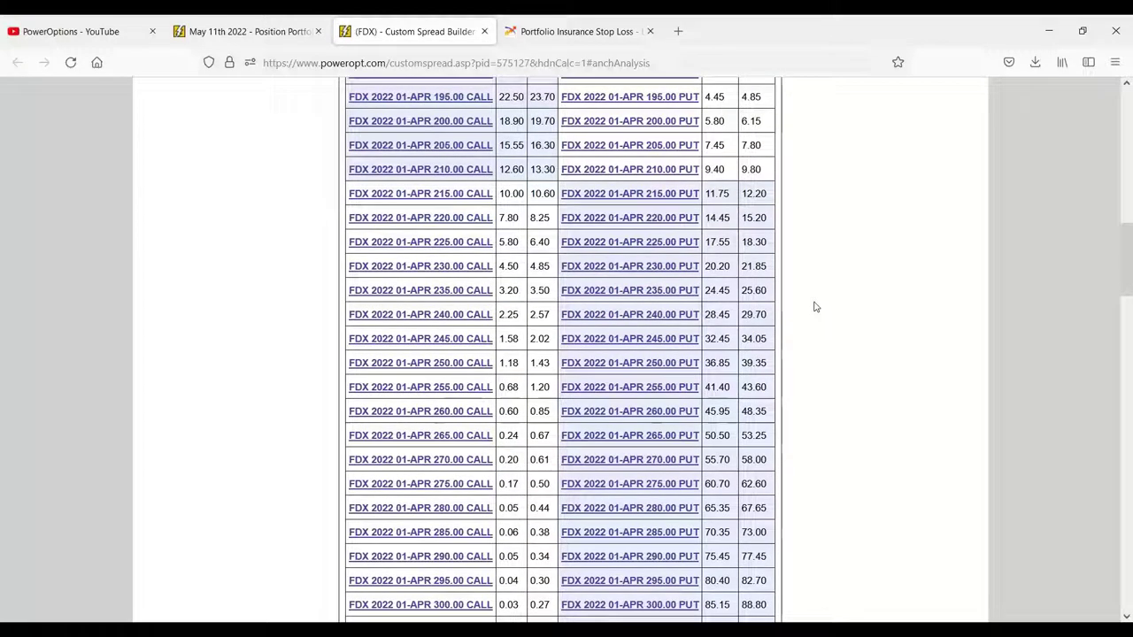
{"action": "scroll", "coordinate": [810, 308], "scroll_direction": "down", "scroll_amount": 3}
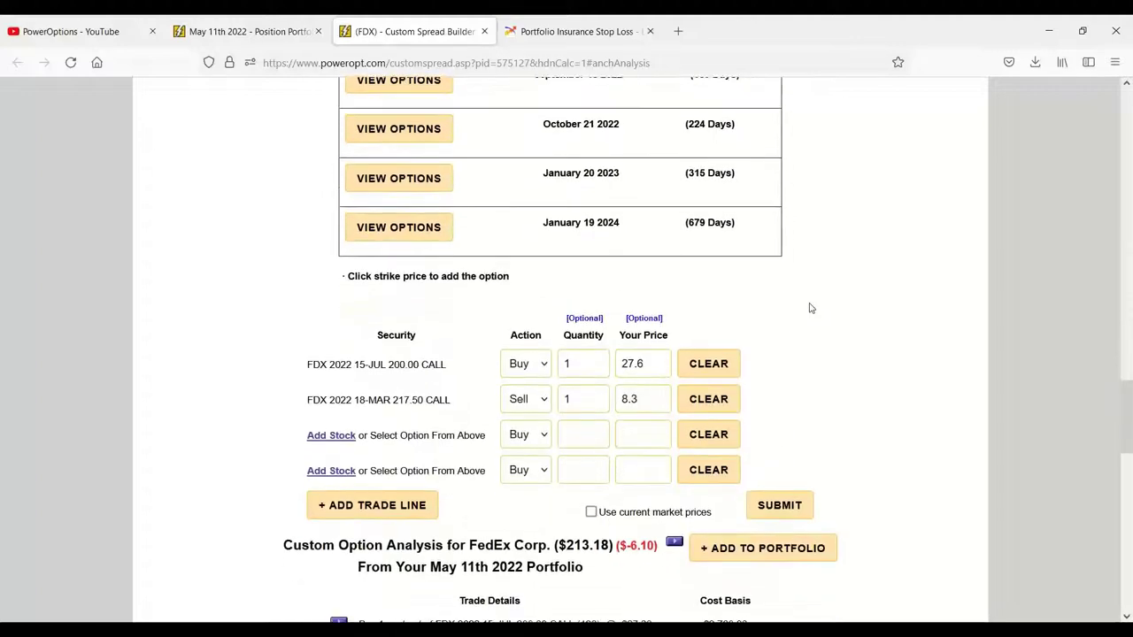
{"action": "left_click_drag", "start_coordinate": [614, 324], "coordinate": [646, 323]}
{"action": "left_click", "coordinate": [844, 286]}
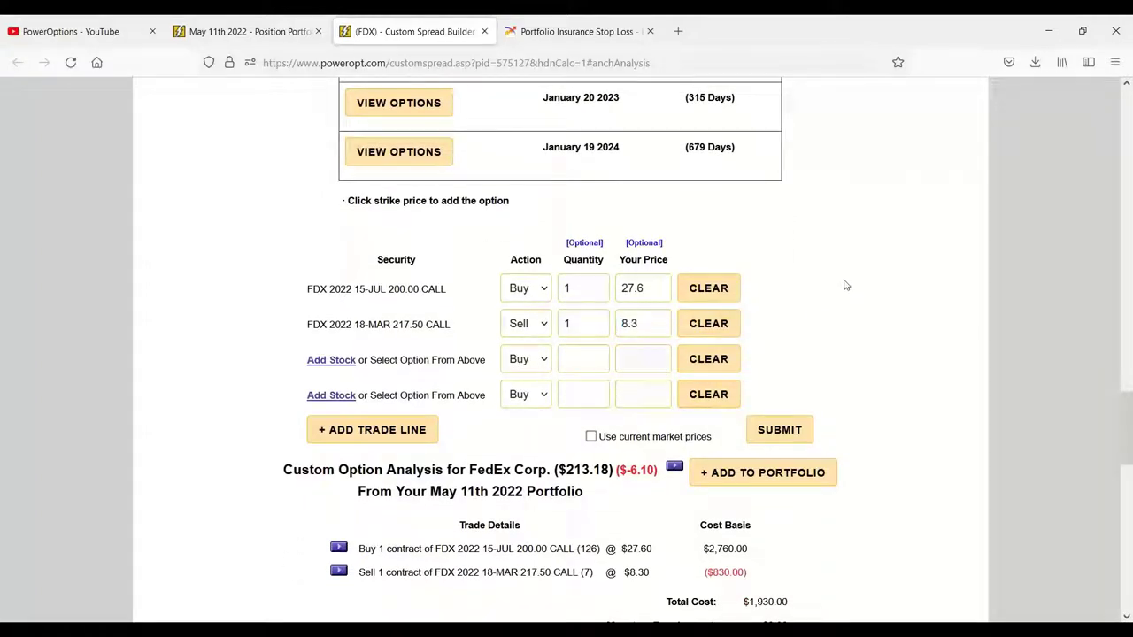
{"action": "scroll", "coordinate": [845, 284], "scroll_direction": "down", "scroll_amount": 3}
{"action": "left_click_drag", "start_coordinate": [555, 314], "coordinate": [609, 317]}
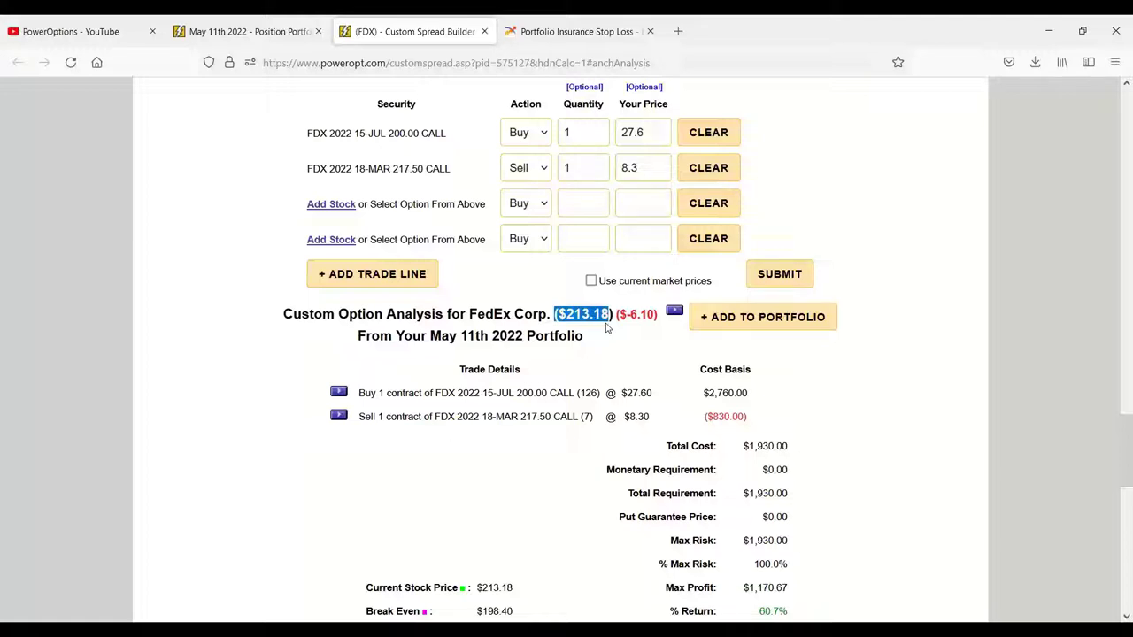
{"action": "left_click", "coordinate": [786, 391]}
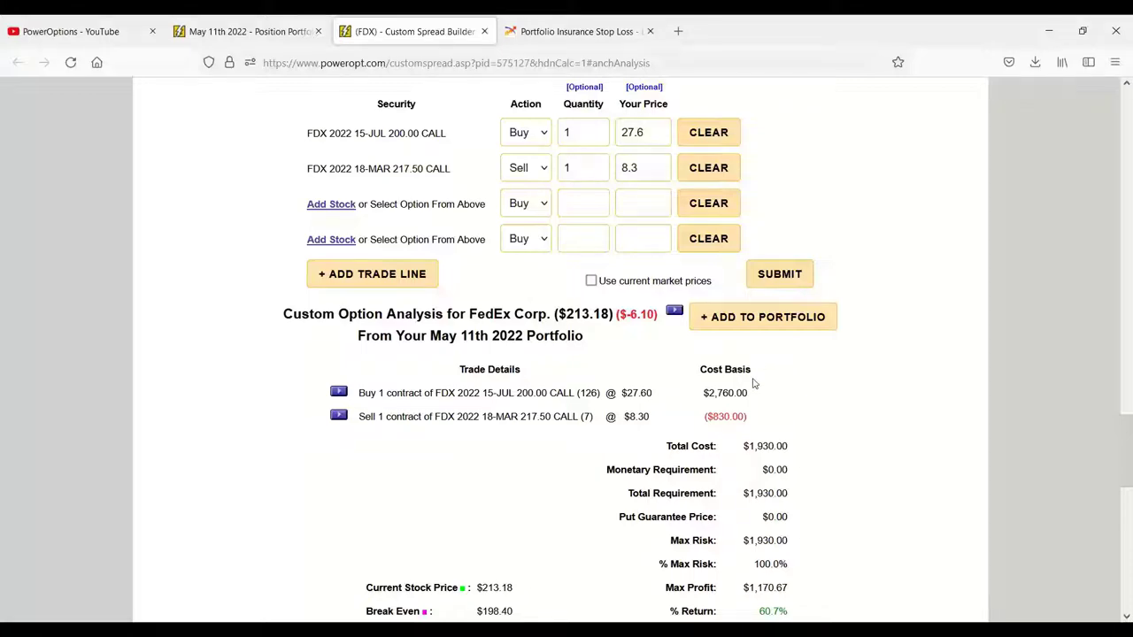
Show the March 18 option chain and add its 217.50 call to the spread
{"action": "scroll", "coordinate": [813, 416], "scroll_direction": "up", "scroll_amount": 10}
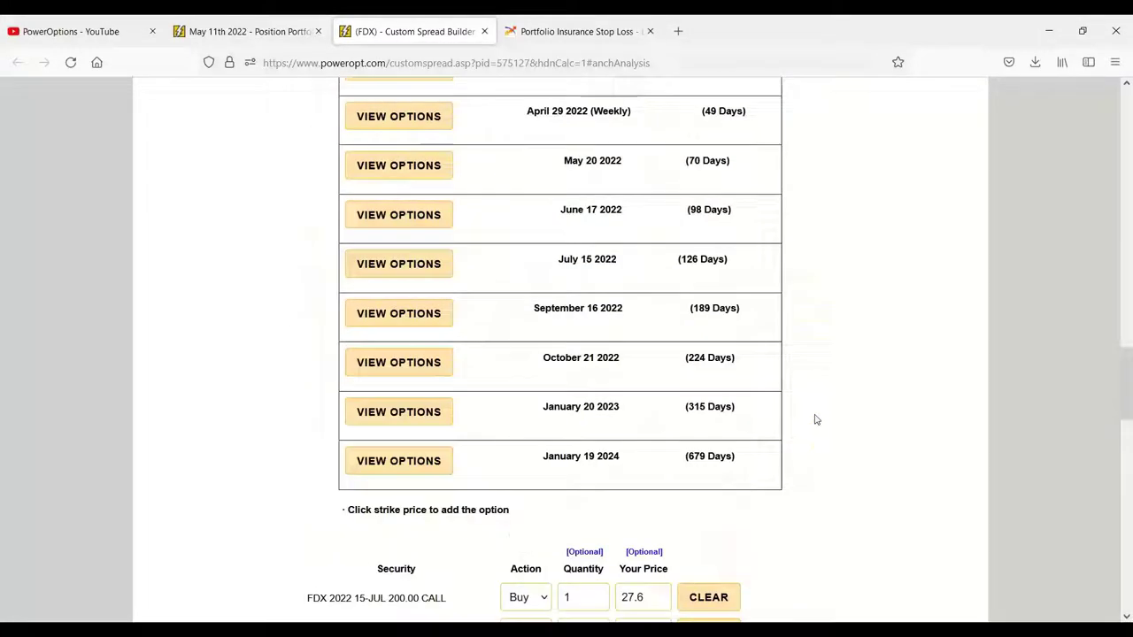
{"action": "scroll", "coordinate": [780, 411], "scroll_direction": "up", "scroll_amount": 15}
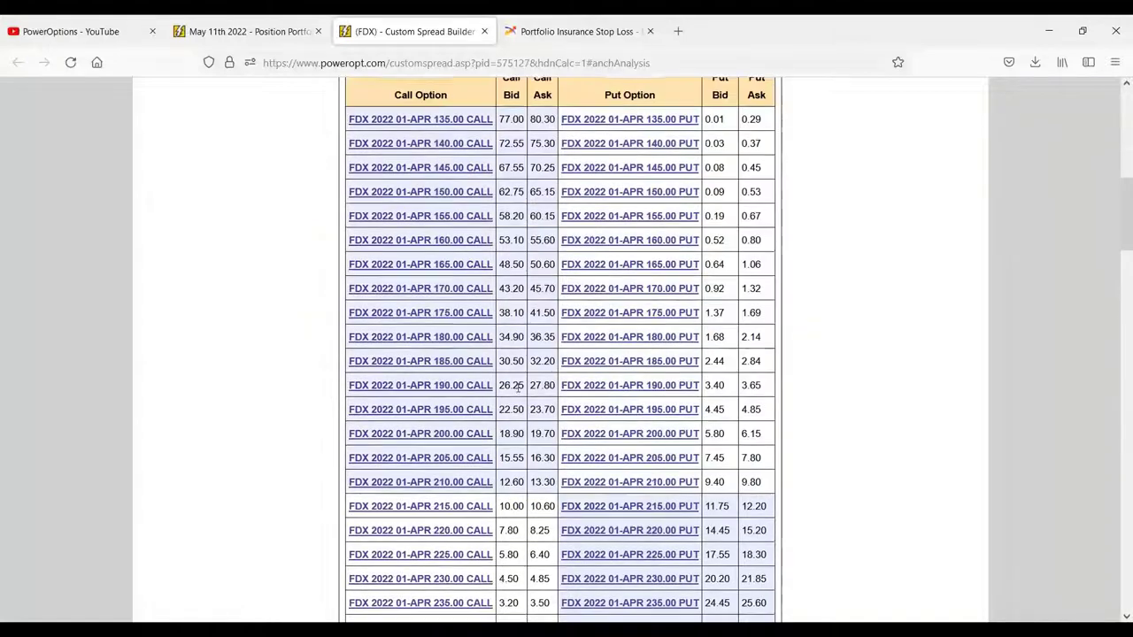
{"action": "left_click", "coordinate": [416, 412]}
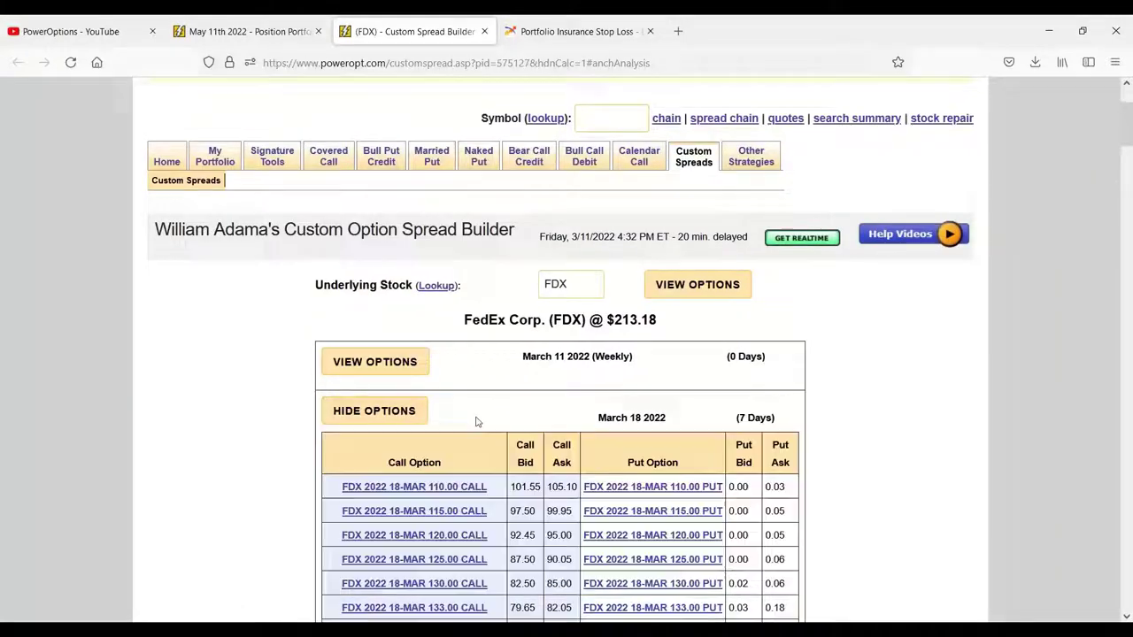
{"action": "scroll", "coordinate": [476, 423], "scroll_direction": "down", "scroll_amount": 4}
{"action": "scroll", "coordinate": [476, 421], "scroll_direction": "down", "scroll_amount": 10}
{"action": "left_click", "coordinate": [469, 363]}
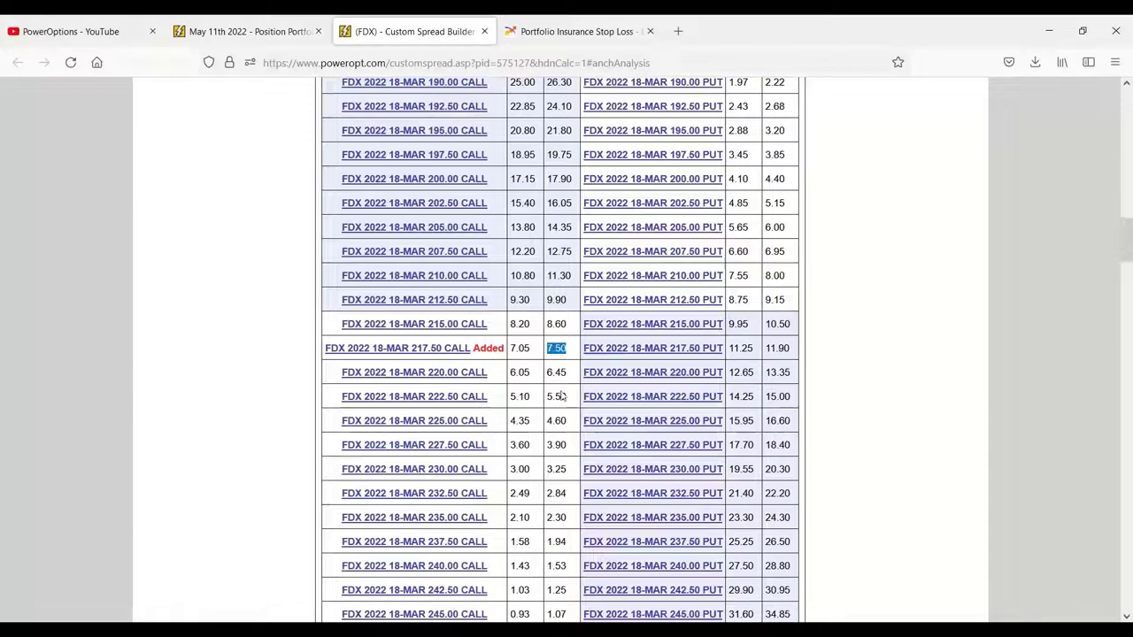
{"action": "scroll", "coordinate": [559, 403], "scroll_direction": "down", "scroll_amount": 5}
{"action": "scroll", "coordinate": [560, 402], "scroll_direction": "down", "scroll_amount": 20}
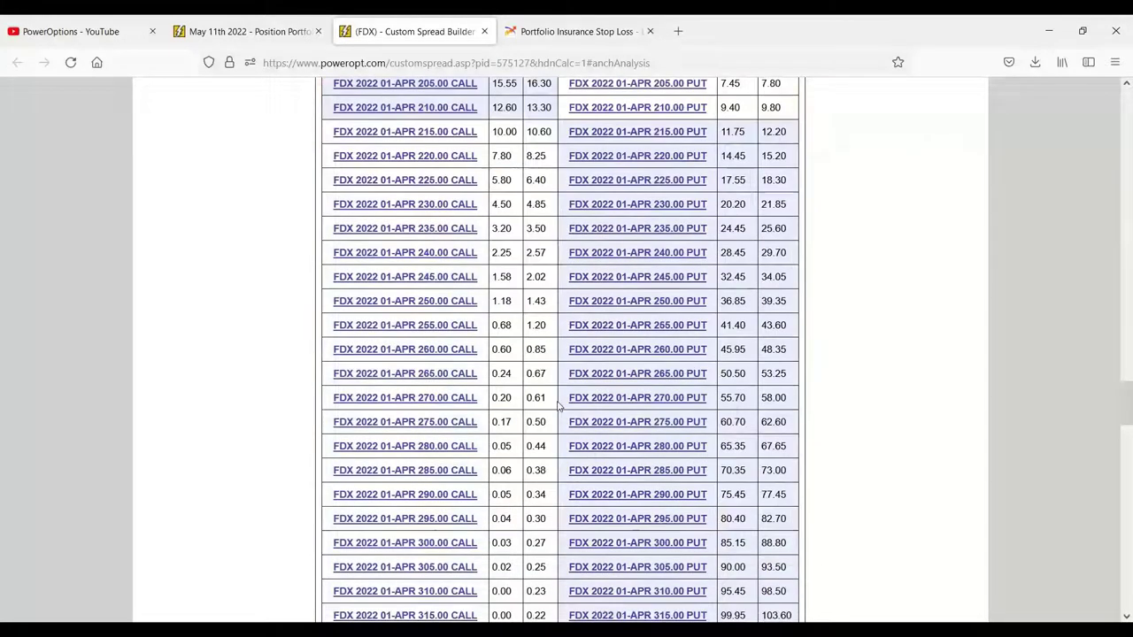
{"action": "scroll", "coordinate": [554, 405], "scroll_direction": "down", "scroll_amount": 10}
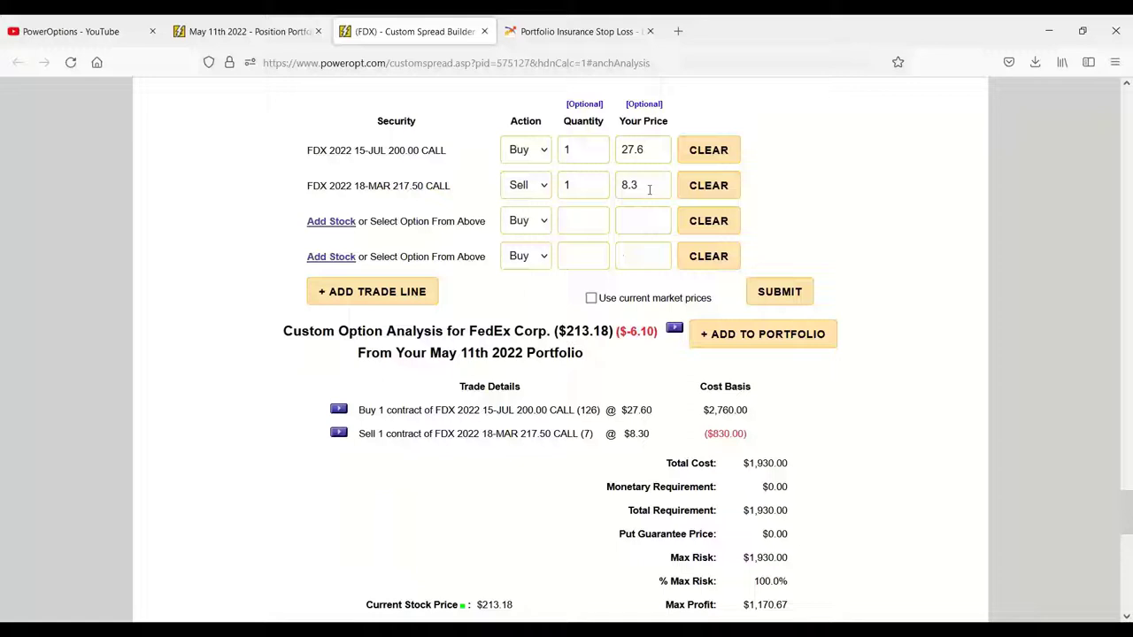
Remove the March 18 217.50 call leg and delete part of the July call's 27.6 price
{"action": "double_click", "coordinate": [626, 186]}
{"action": "double_click", "coordinate": [643, 150]}
{"action": "double_click", "coordinate": [642, 186]}
{"action": "left_click", "coordinate": [699, 185]}
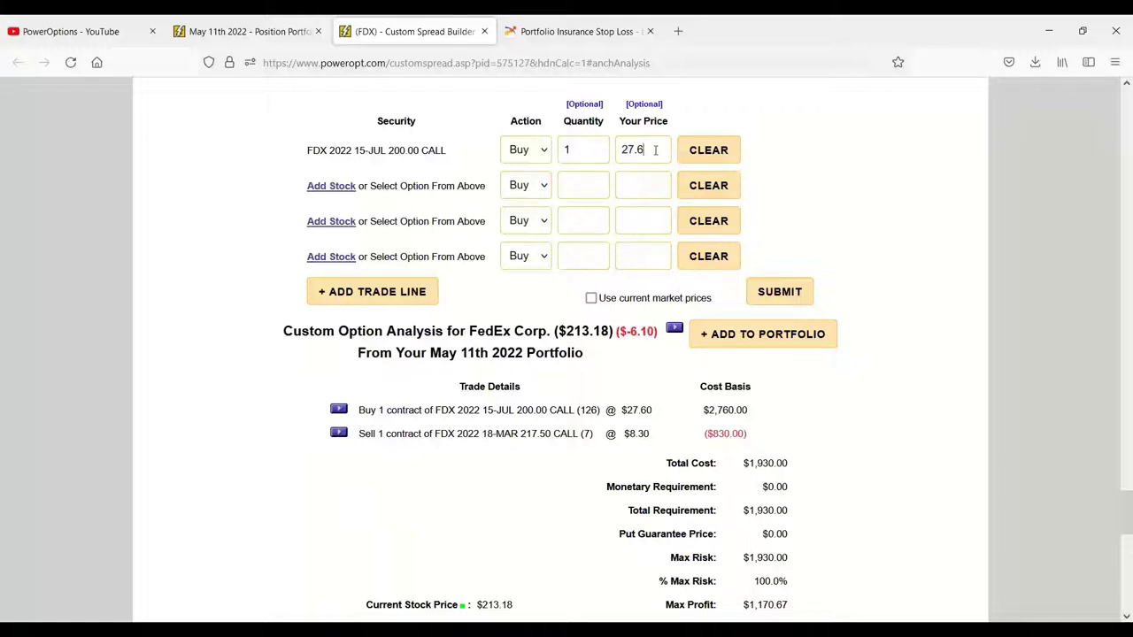
{"action": "left_click_drag", "start_coordinate": [644, 150], "coordinate": [630, 150]}
{"action": "key", "text": "BackSpace"}
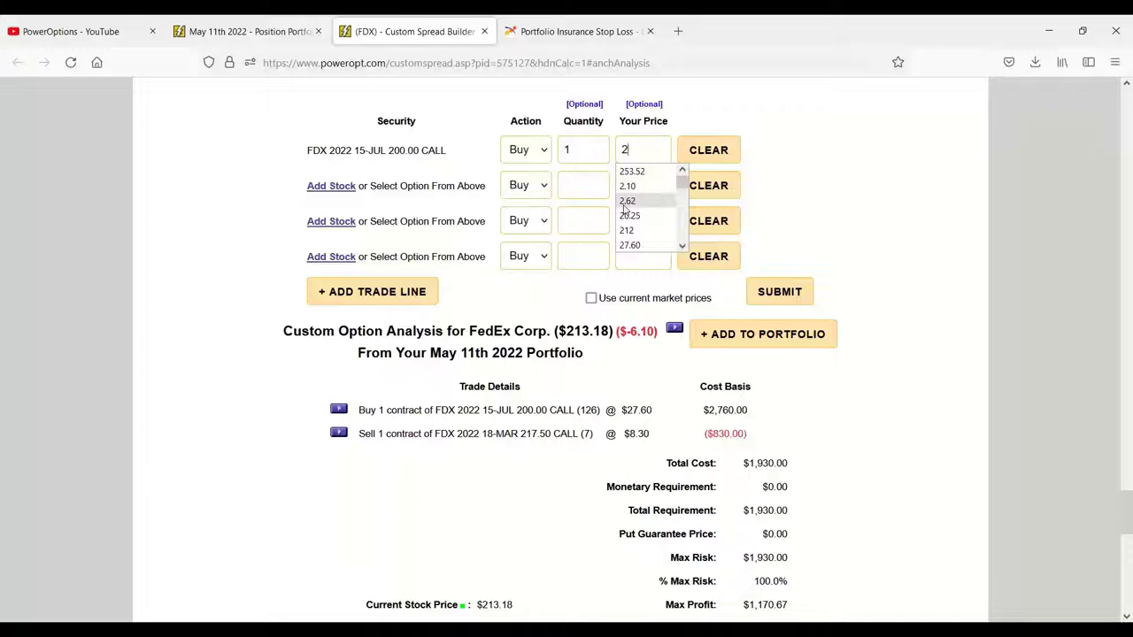
Finish setting the July 200.00 call's price to 26.80
{"action": "type", "text": "6.80"}
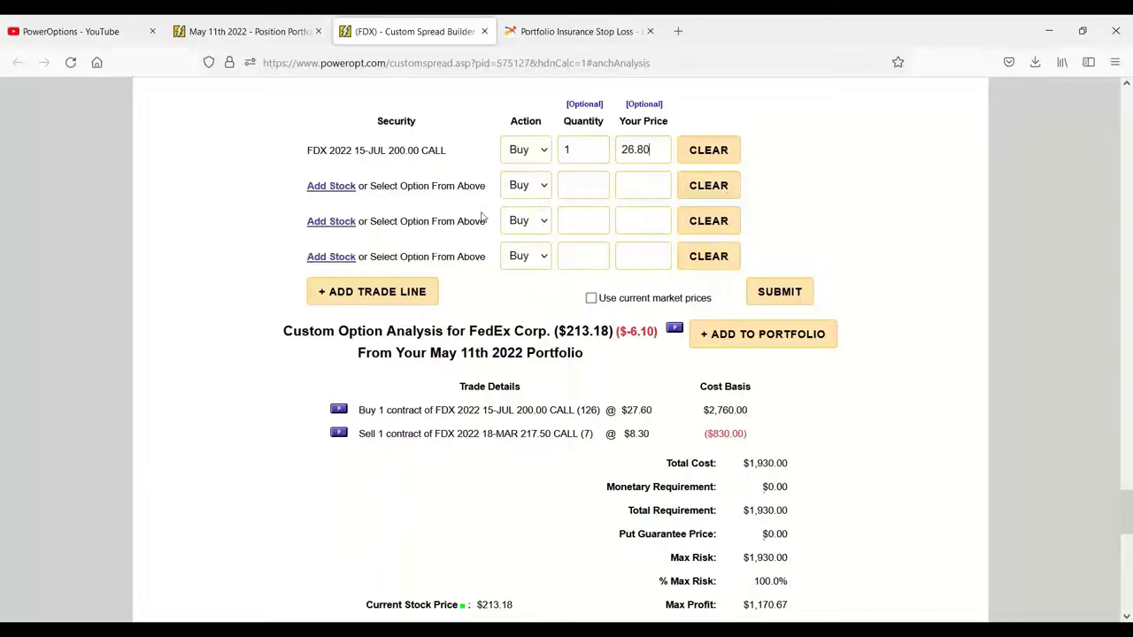
{"action": "scroll", "coordinate": [482, 217], "scroll_direction": "up", "scroll_amount": 15}
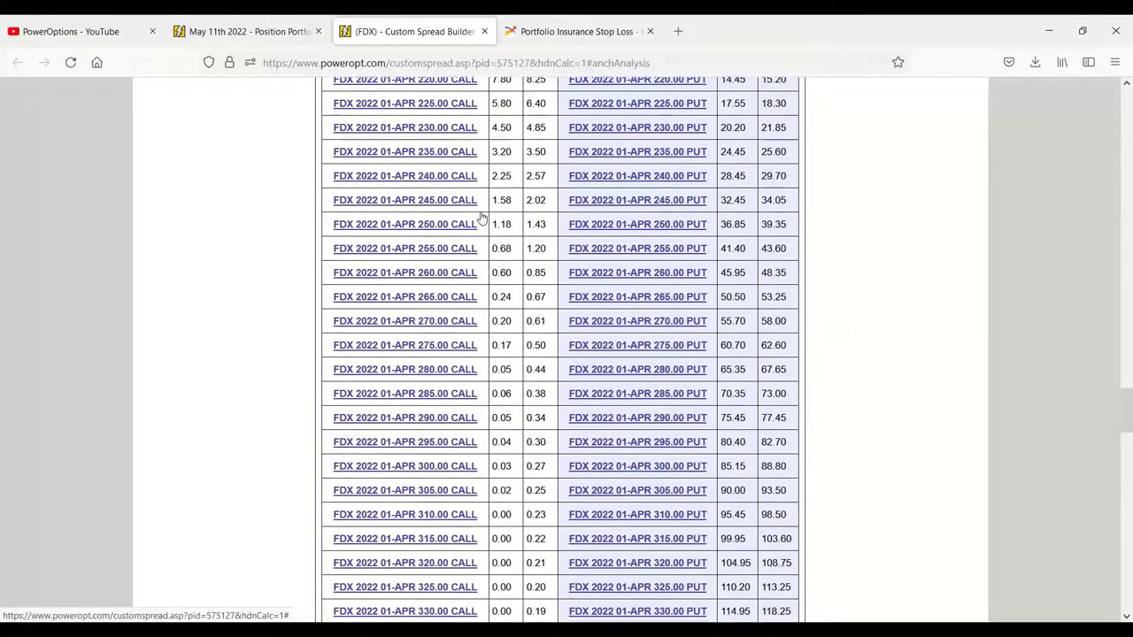
{"action": "scroll", "coordinate": [483, 217], "scroll_direction": "up", "scroll_amount": 5}
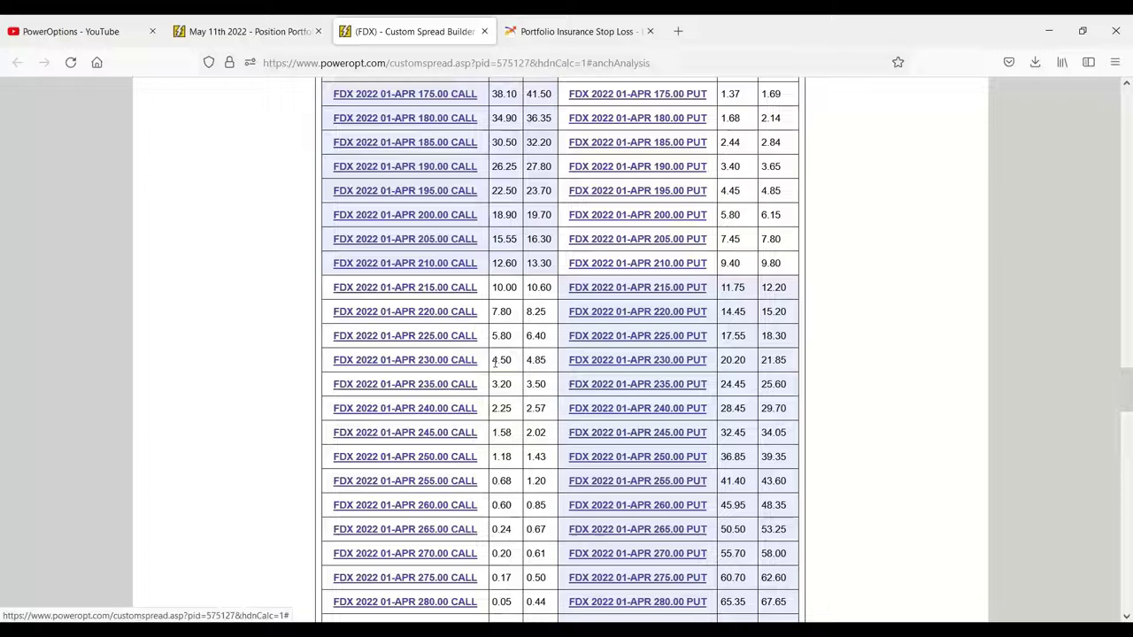
{"action": "scroll", "coordinate": [496, 372], "scroll_direction": "down", "scroll_amount": 15}
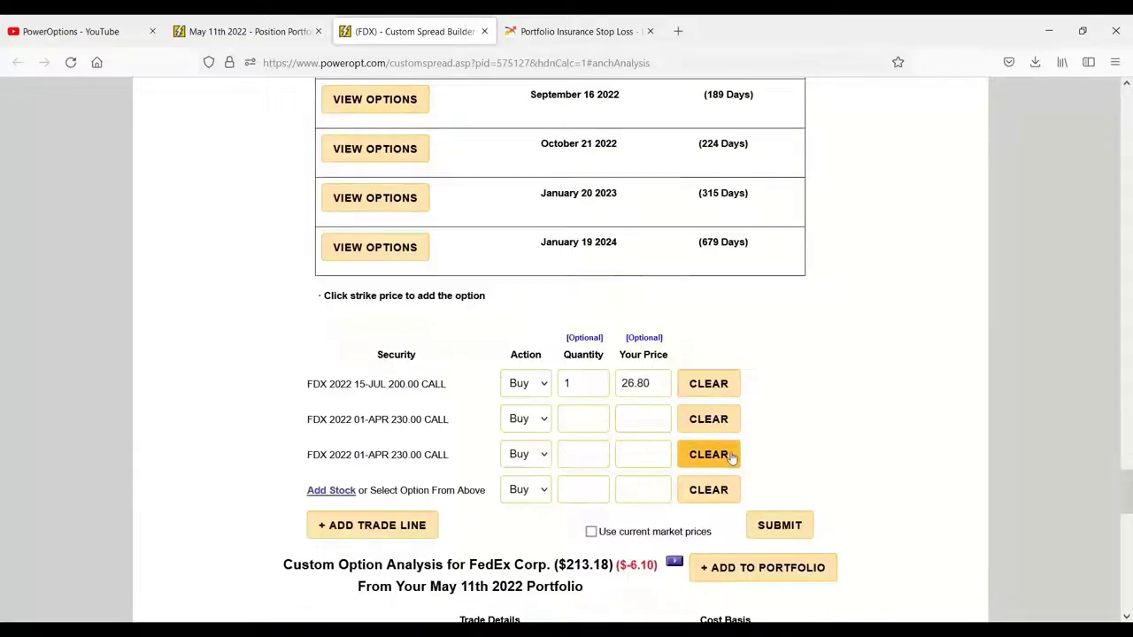
Remove the duplicate 230.00 call line, make the April 1 230.00 call a sell, and submit
{"action": "left_click", "coordinate": [703, 454]}
{"action": "left_click", "coordinate": [525, 454]}
{"action": "left_click", "coordinate": [517, 465]}
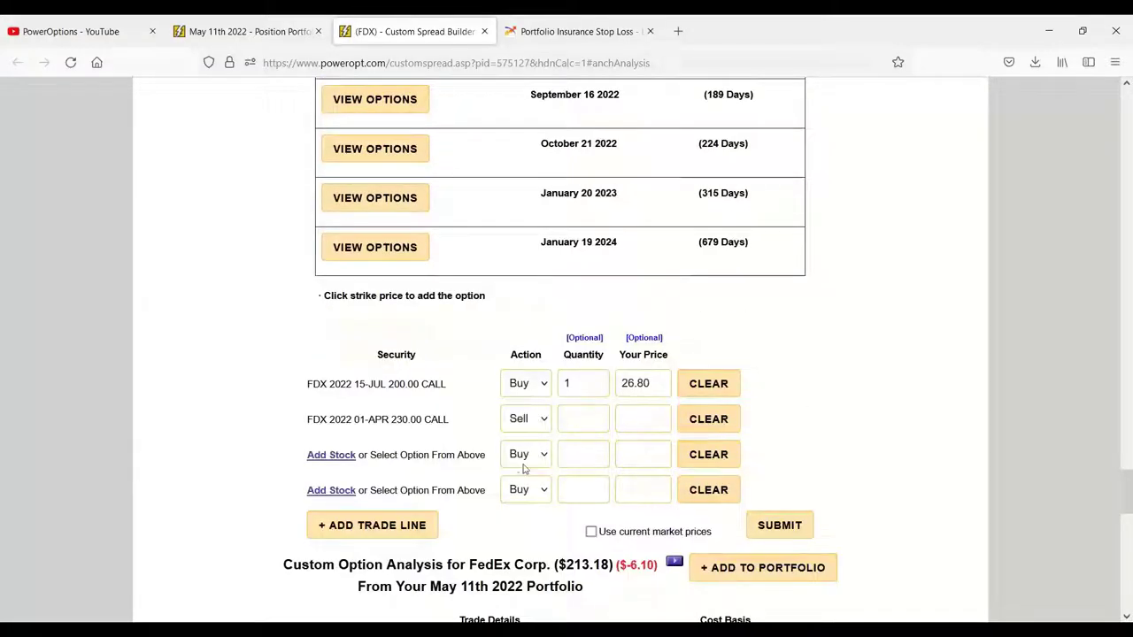
{"action": "left_click", "coordinate": [779, 526]}
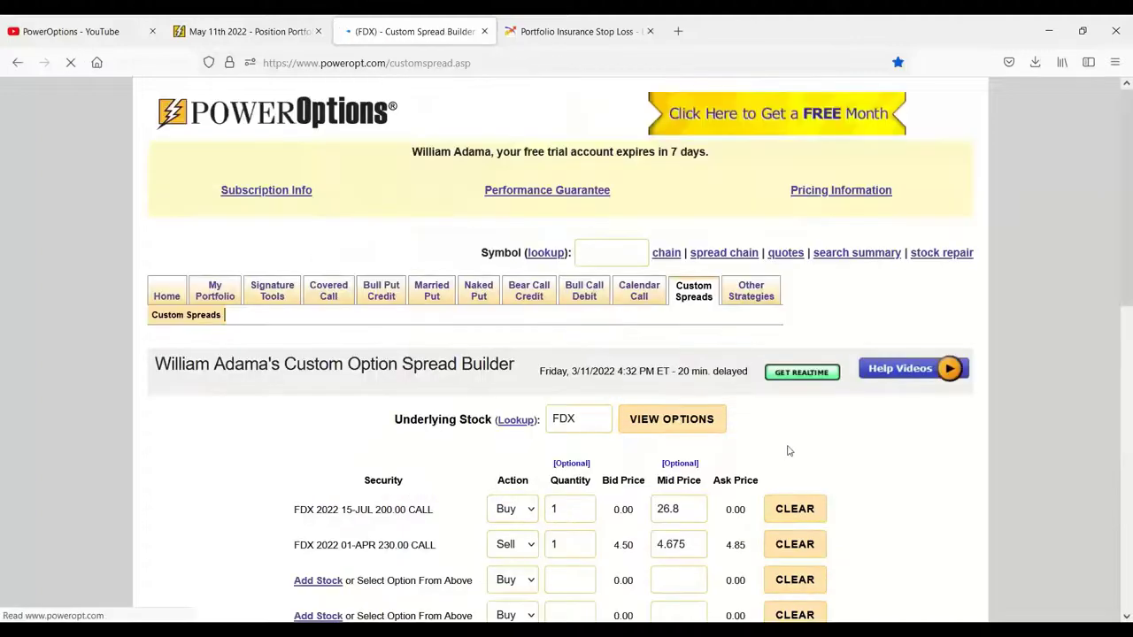
Widen the P/L chart toward 270 and highlight the short call's $4.68 price and summary figures
{"action": "scroll", "coordinate": [787, 451], "scroll_direction": "down", "scroll_amount": 2}
{"action": "scroll", "coordinate": [788, 456], "scroll_direction": "down", "scroll_amount": 3}
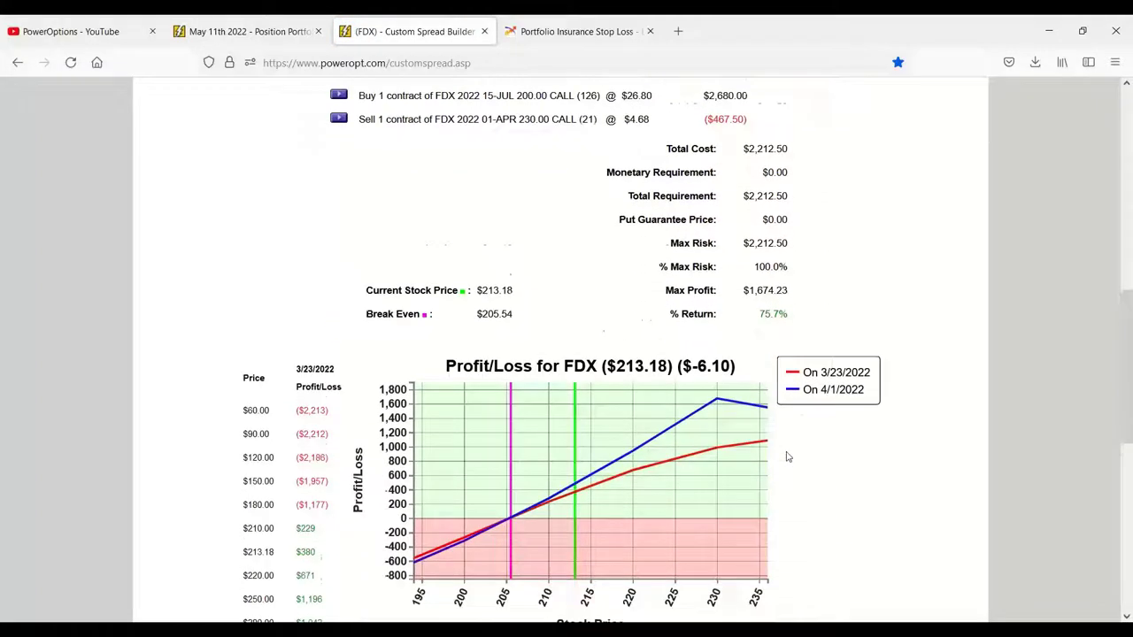
{"action": "left_click_drag", "start_coordinate": [622, 532], "coordinate": [659, 531]}
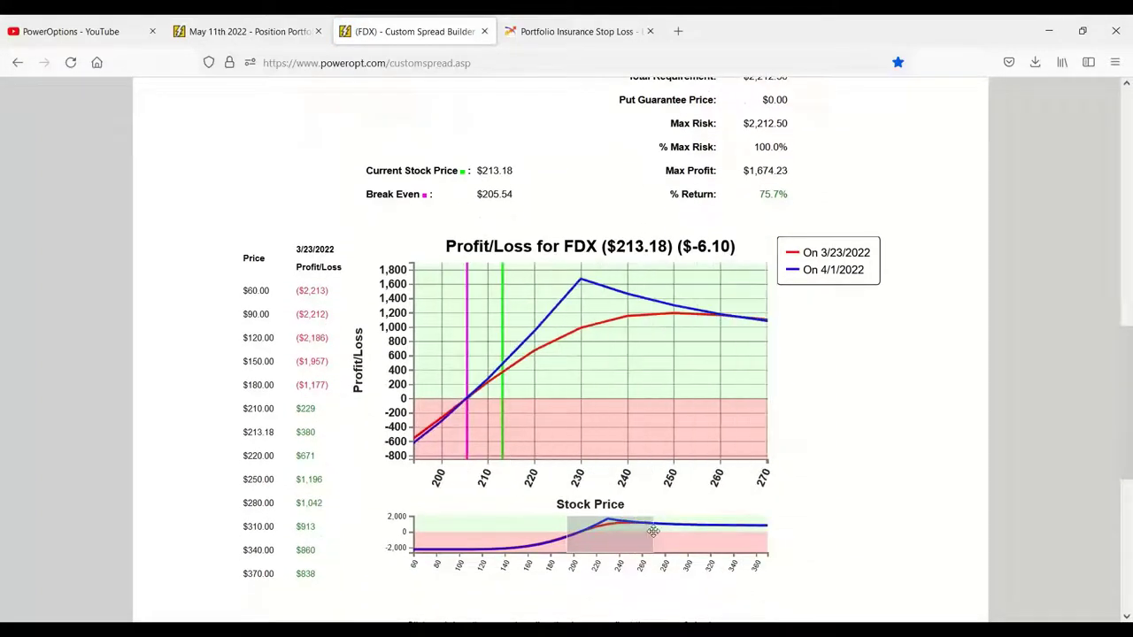
{"action": "scroll", "coordinate": [617, 317], "scroll_direction": "up", "scroll_amount": 3}
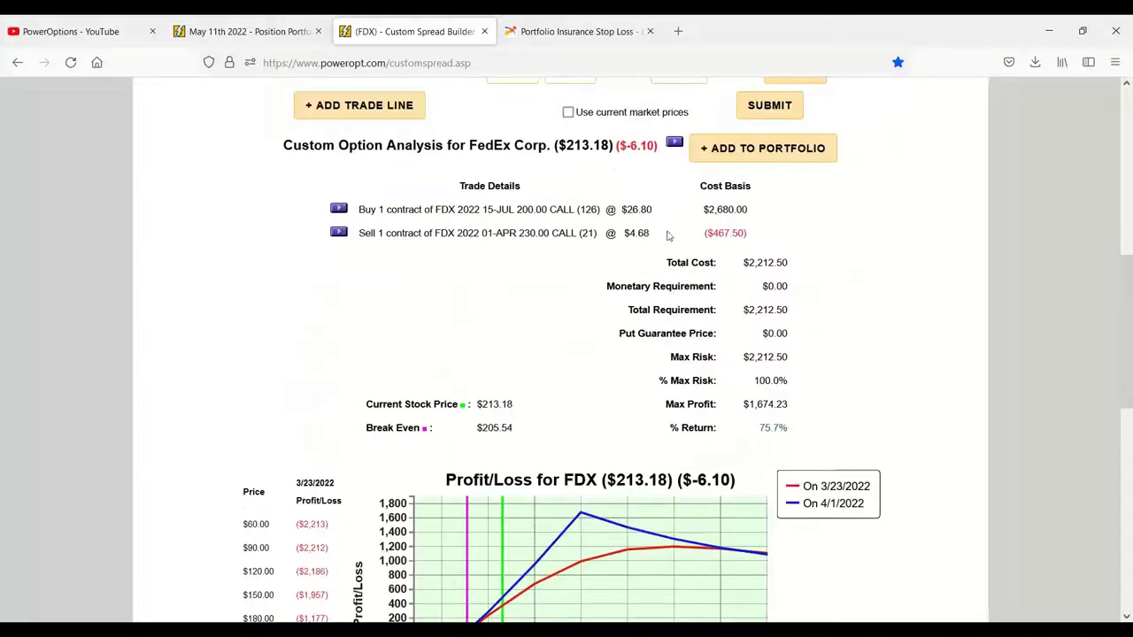
{"action": "left_click_drag", "start_coordinate": [625, 233], "coordinate": [645, 239]}
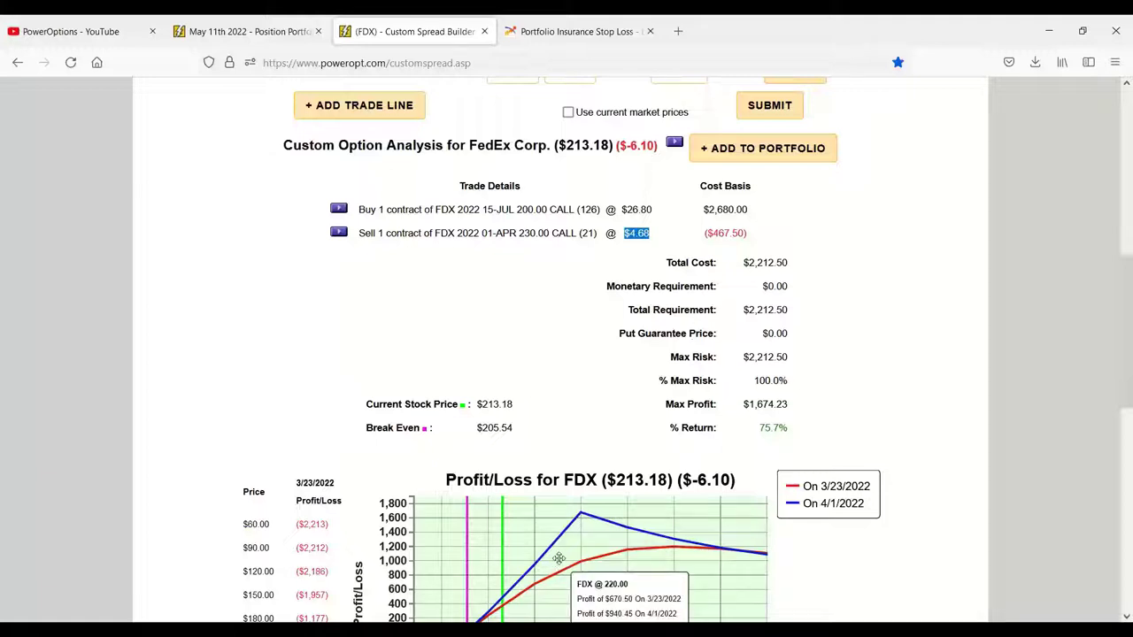
{"action": "mouse_move", "coordinate": [581, 504]}
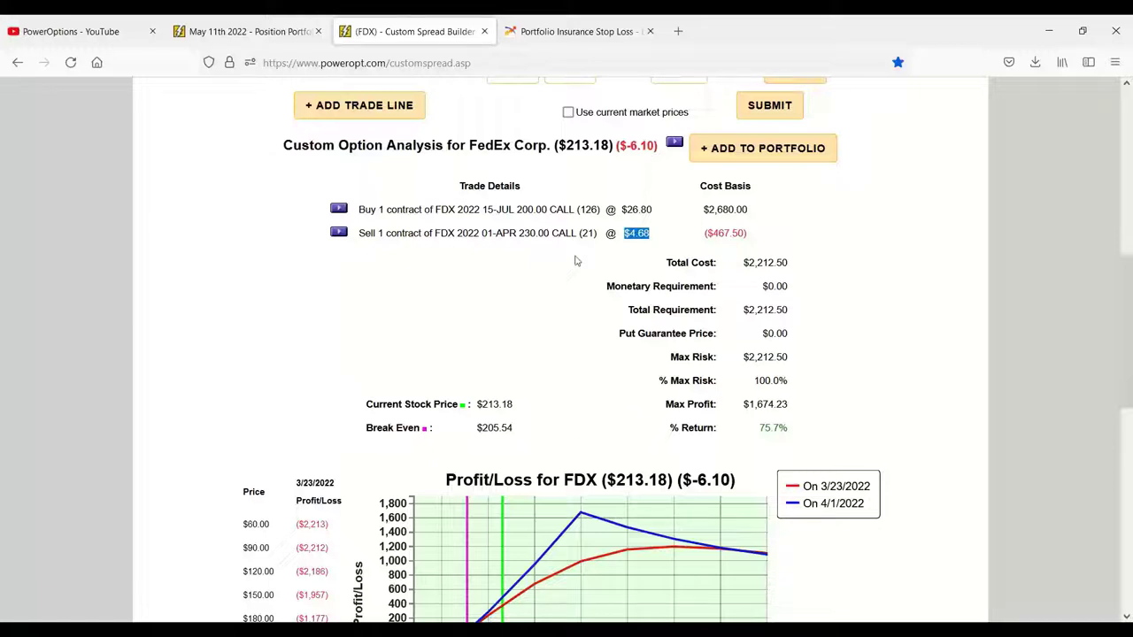
{"action": "left_click_drag", "start_coordinate": [511, 232], "coordinate": [652, 241]}
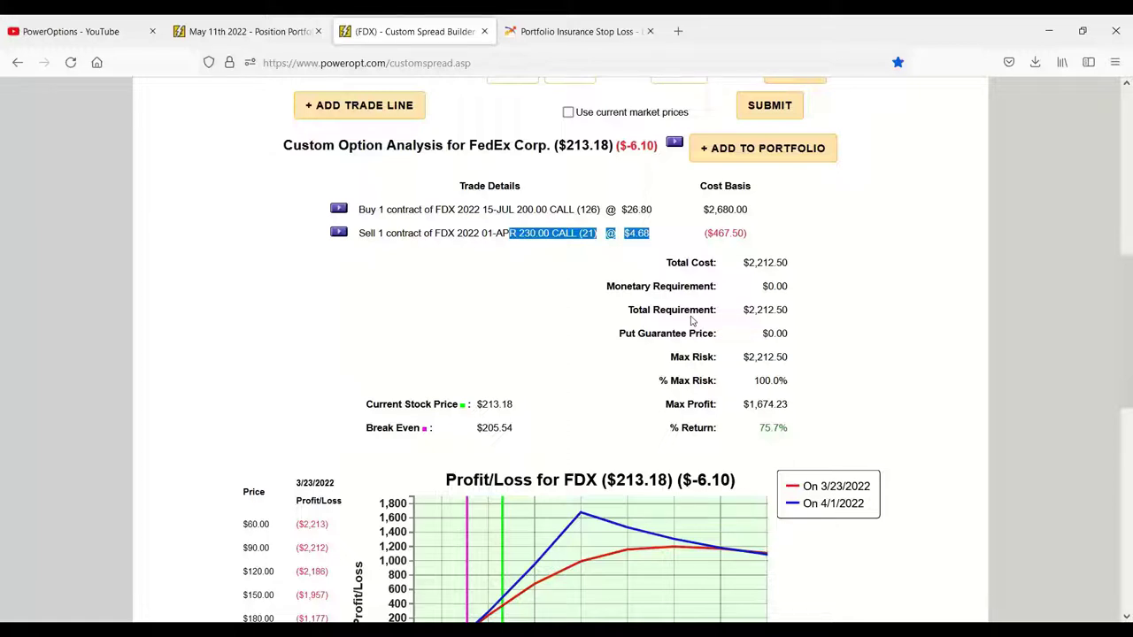
Bring back the expiration date list and show the April 1 2022 option chain
{"action": "left_click", "coordinate": [544, 298]}
{"action": "scroll", "coordinate": [545, 299], "scroll_direction": "up", "scroll_amount": 3}
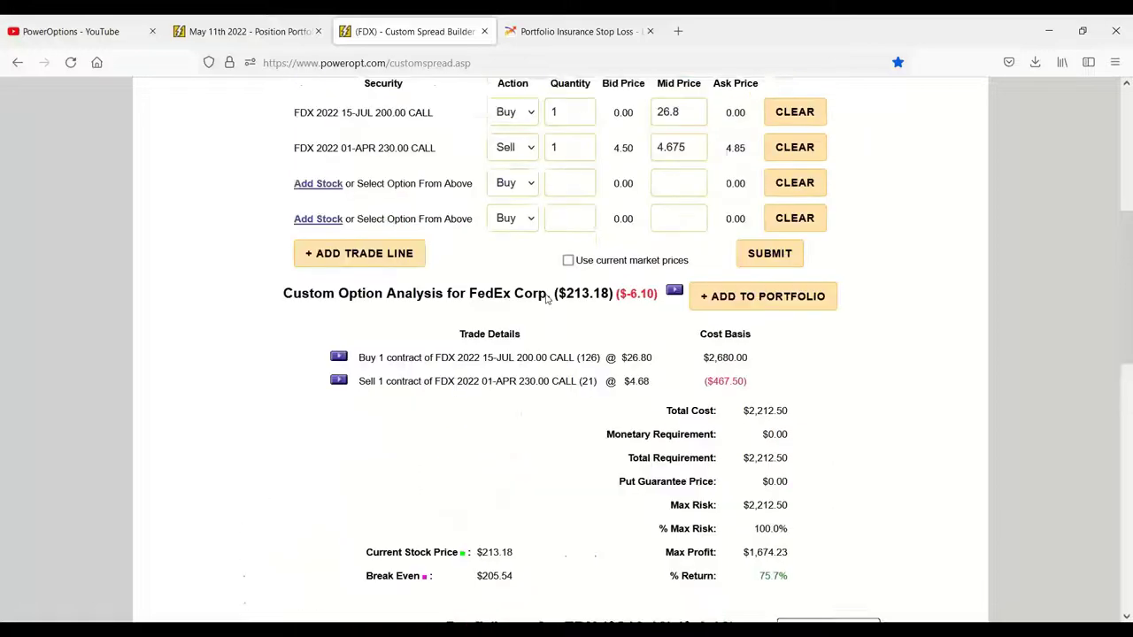
{"action": "left_click", "coordinate": [703, 182]}
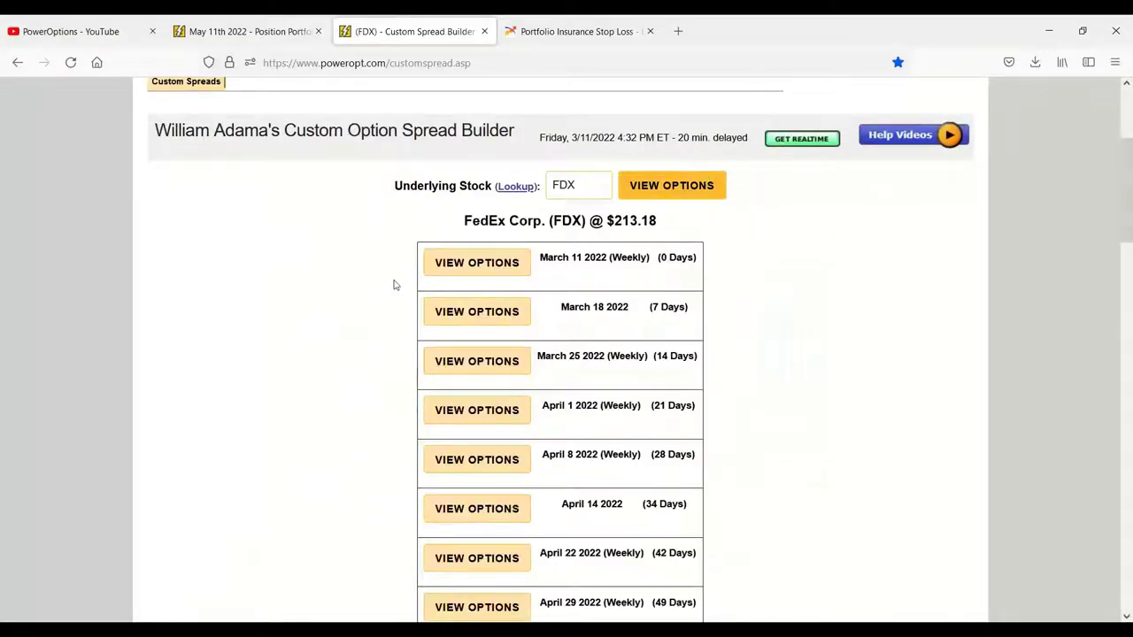
{"action": "left_click", "coordinate": [481, 409]}
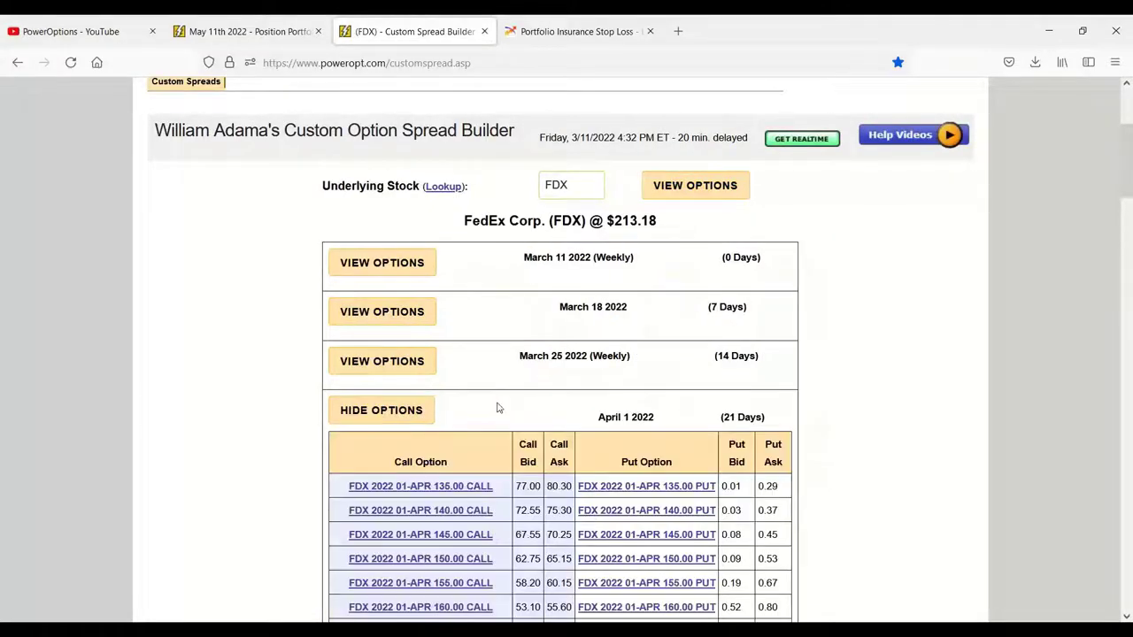
{"action": "scroll", "coordinate": [498, 405], "scroll_direction": "down", "scroll_amount": 3}
{"action": "scroll", "coordinate": [613, 403], "scroll_direction": "down", "scroll_amount": 2}
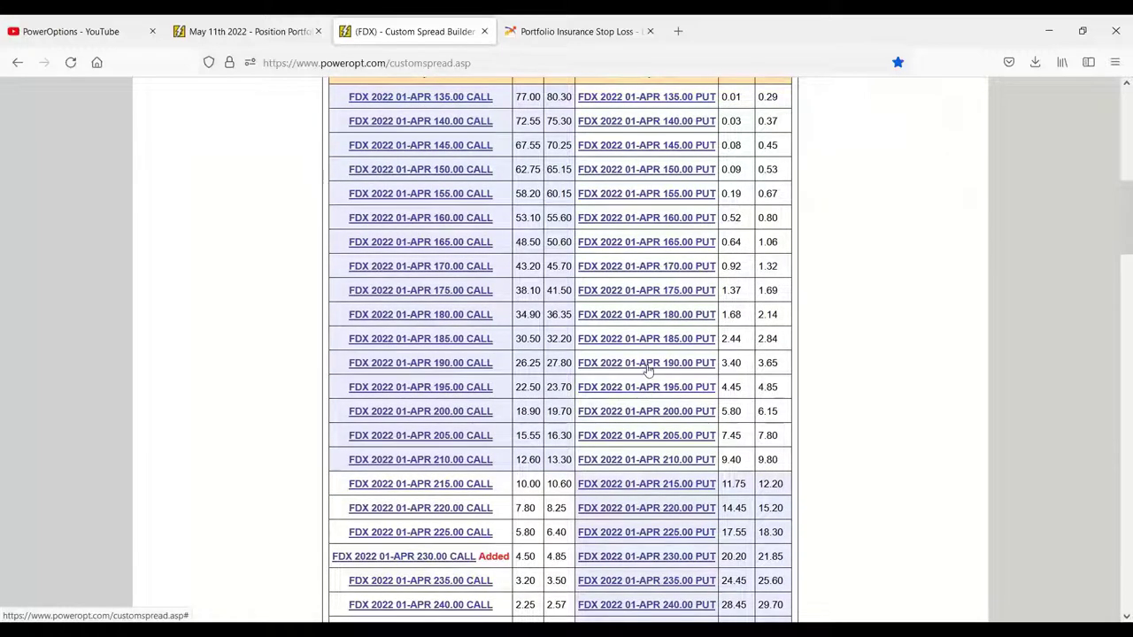
Add the April 1 190.00 put to the spread as a sold third leg
{"action": "double_click", "coordinate": [738, 368]}
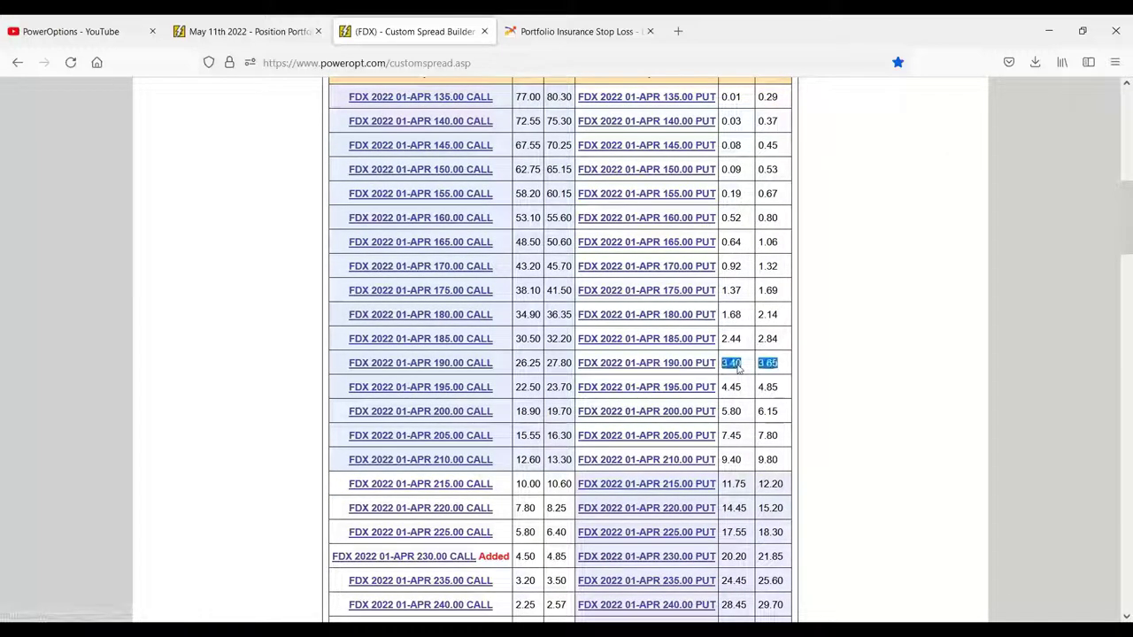
{"action": "left_click", "coordinate": [638, 371]}
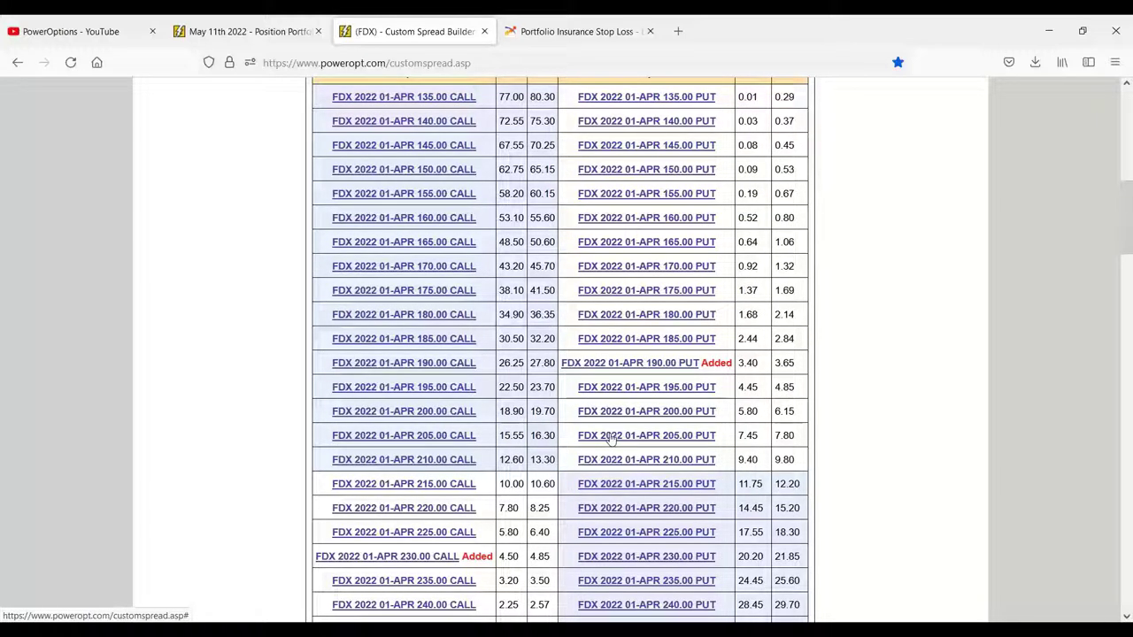
{"action": "scroll", "coordinate": [611, 440], "scroll_direction": "down", "scroll_amount": 5}
{"action": "scroll", "coordinate": [607, 449], "scroll_direction": "down", "scroll_amount": 10}
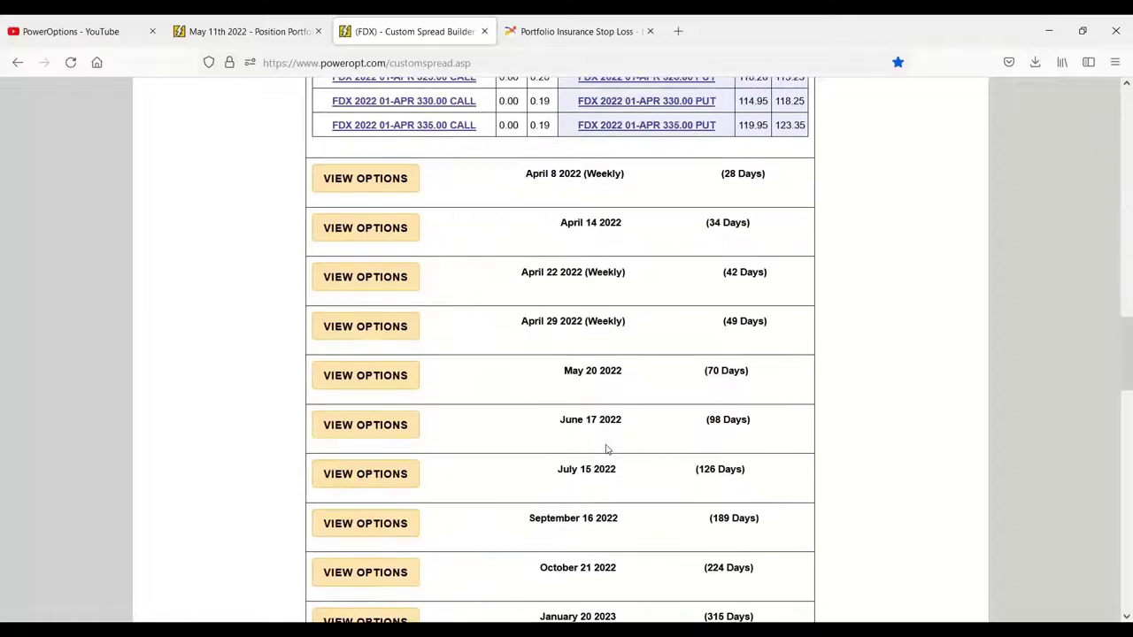
{"action": "left_click", "coordinate": [513, 452]}
{"action": "left_click", "coordinate": [511, 460]}
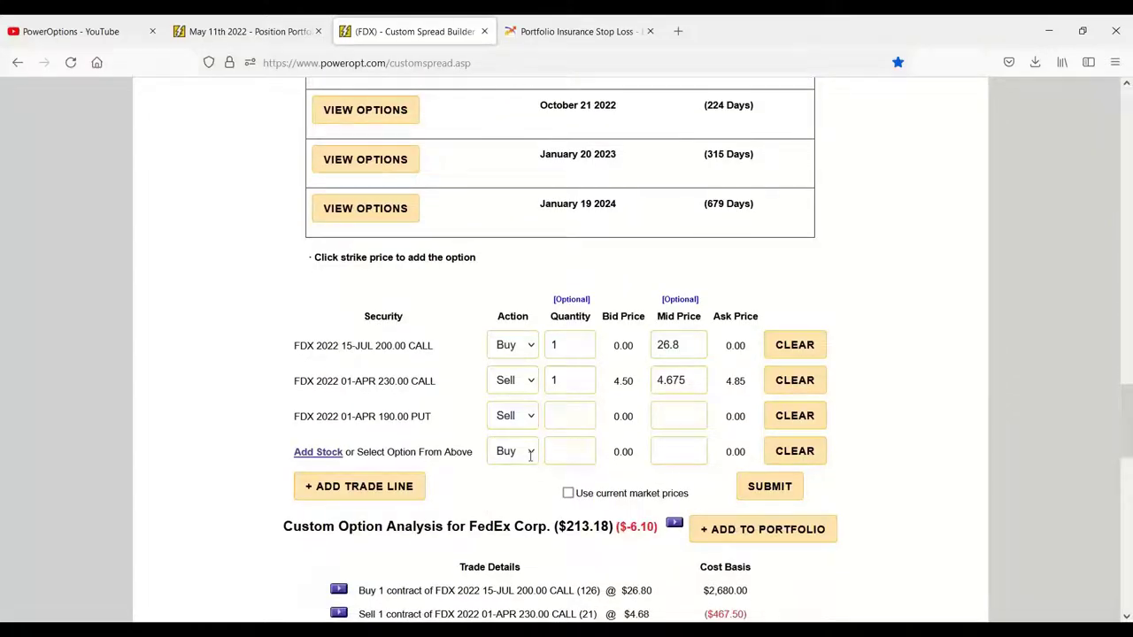
{"action": "left_click", "coordinate": [759, 485]}
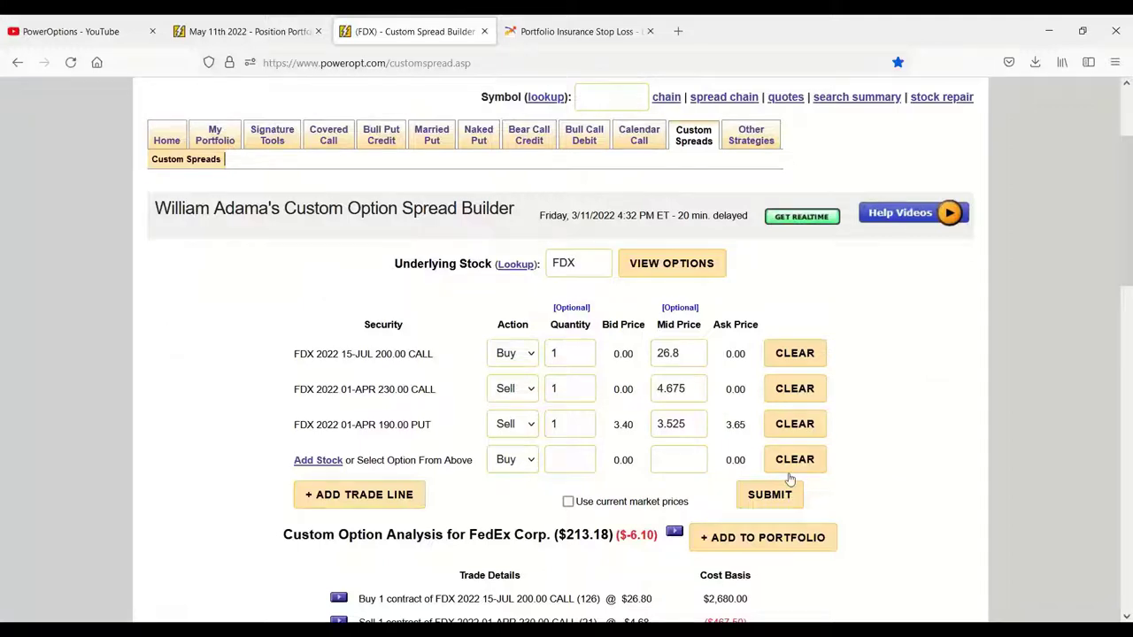
{"action": "left_click_drag", "start_coordinate": [698, 387], "coordinate": [634, 388]}
{"action": "left_click_drag", "start_coordinate": [688, 423], "coordinate": [638, 434]}
{"action": "scroll", "coordinate": [640, 449], "scroll_direction": "down", "scroll_amount": 5}
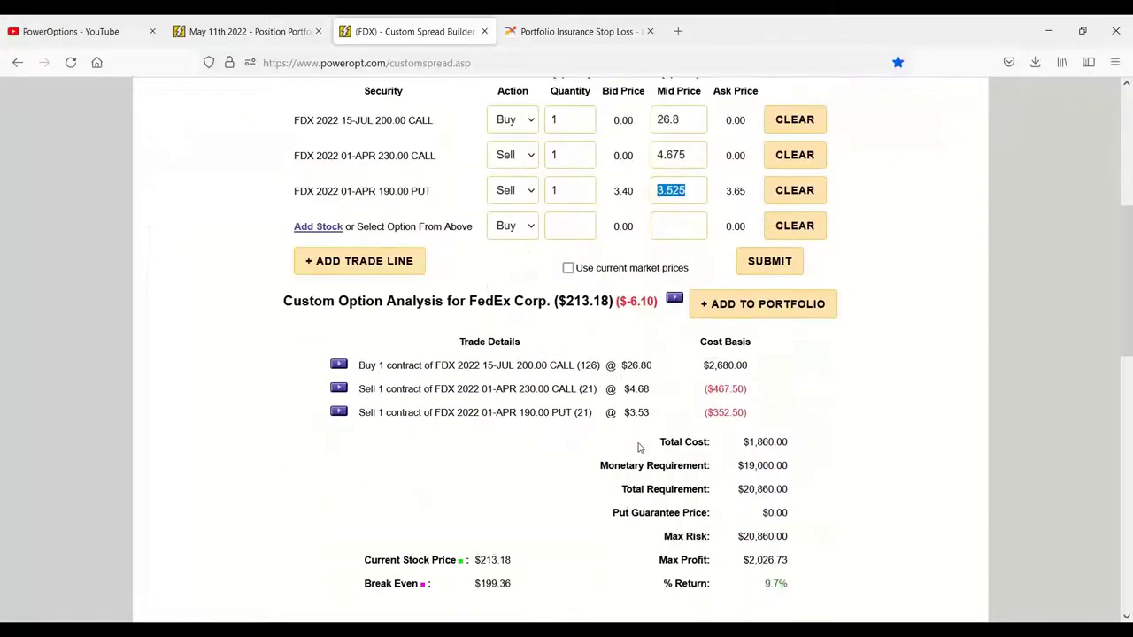
{"action": "left_click_drag", "start_coordinate": [735, 391], "coordinate": [804, 392]}
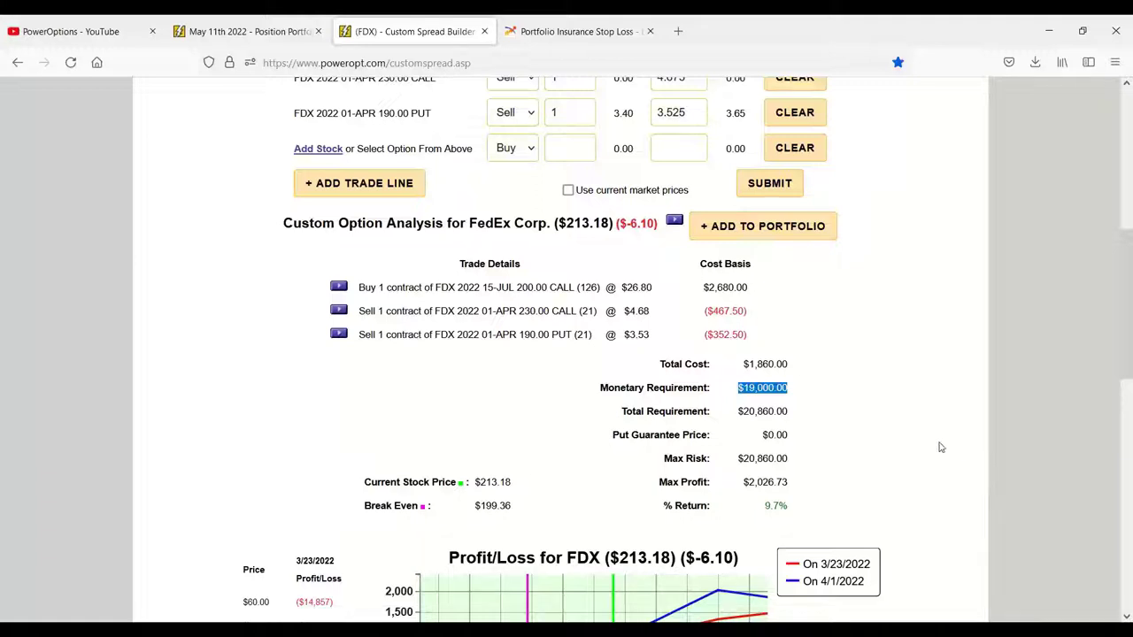
{"action": "left_click", "coordinate": [807, 390]}
{"action": "left_click_drag", "start_coordinate": [731, 367], "coordinate": [809, 372]}
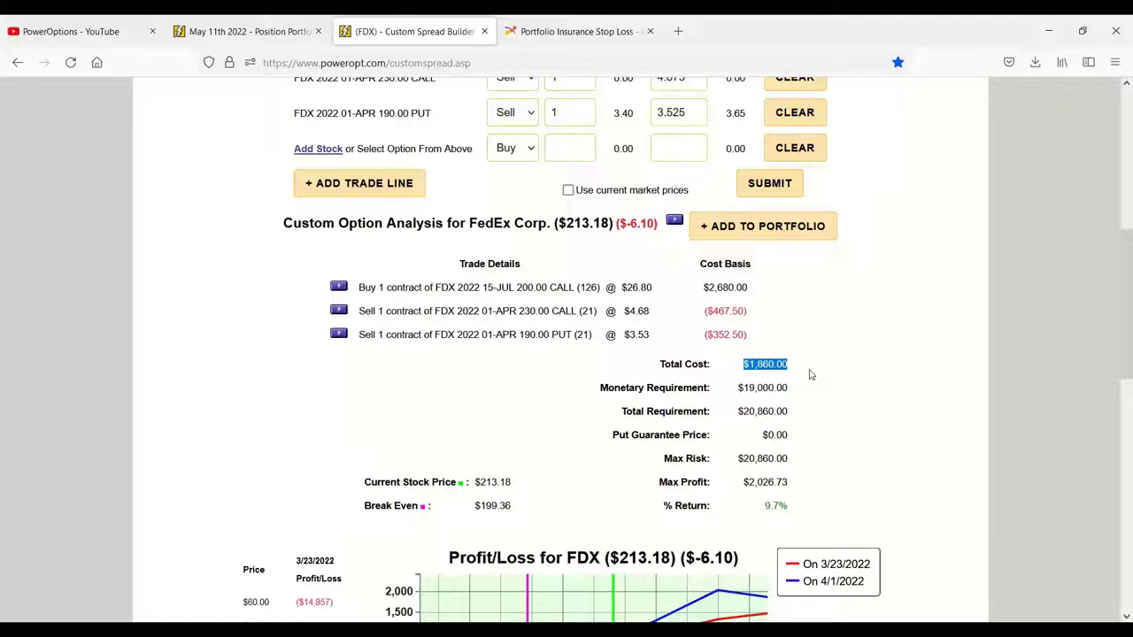
{"action": "left_click", "coordinate": [821, 379]}
{"action": "left_click_drag", "start_coordinate": [742, 388], "coordinate": [811, 395]}
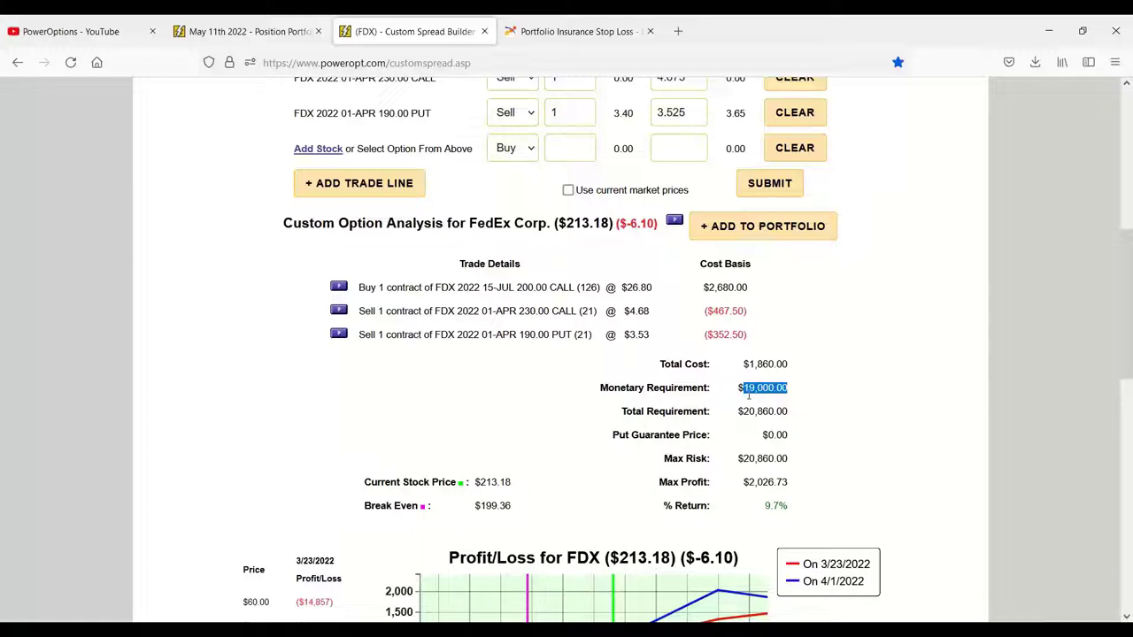
{"action": "left_click", "coordinate": [799, 384]}
{"action": "triple_click", "coordinate": [790, 387]}
{"action": "scroll", "coordinate": [759, 363], "scroll_direction": "down", "scroll_amount": 3}
{"action": "triple_click", "coordinate": [770, 351]}
{"action": "scroll", "coordinate": [755, 396], "scroll_direction": "down", "scroll_amount": 2}
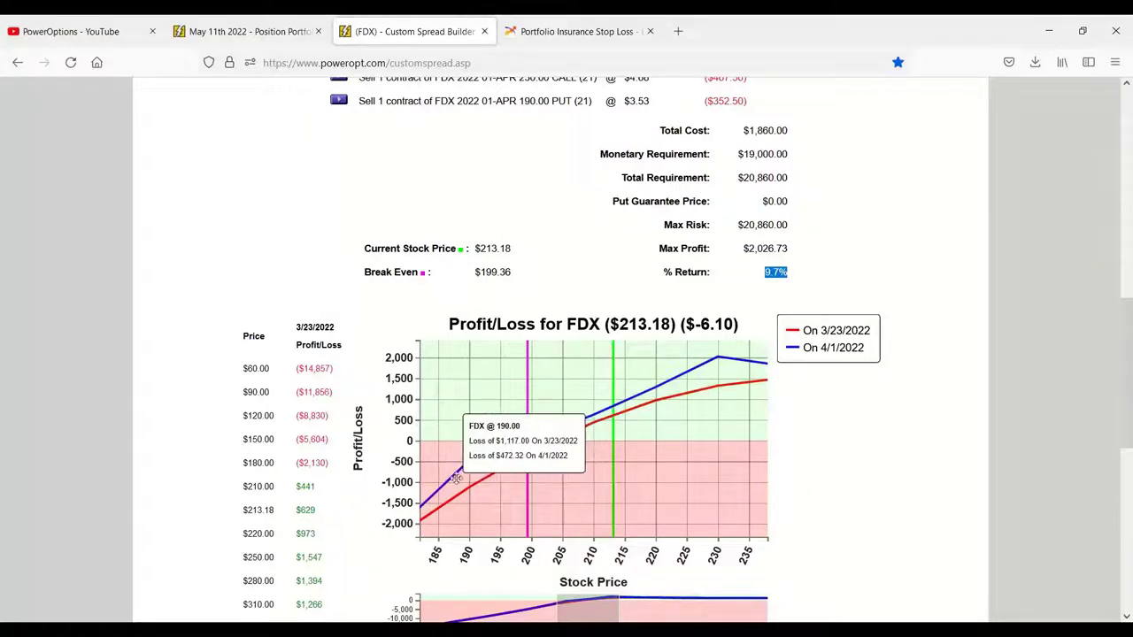
Widen the profit/loss chart's stock price range on both the left and right
{"action": "scroll", "coordinate": [496, 468], "scroll_direction": "down", "scroll_amount": 2}
{"action": "left_click_drag", "start_coordinate": [546, 455], "coordinate": [519, 461]}
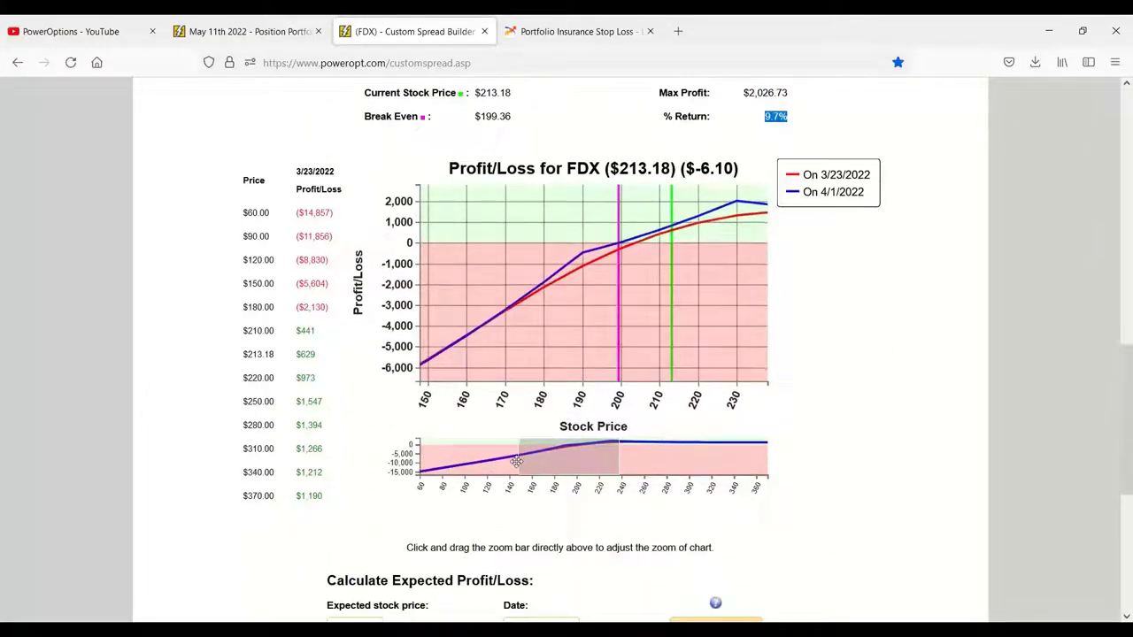
{"action": "left_click_drag", "start_coordinate": [625, 456], "coordinate": [675, 454]}
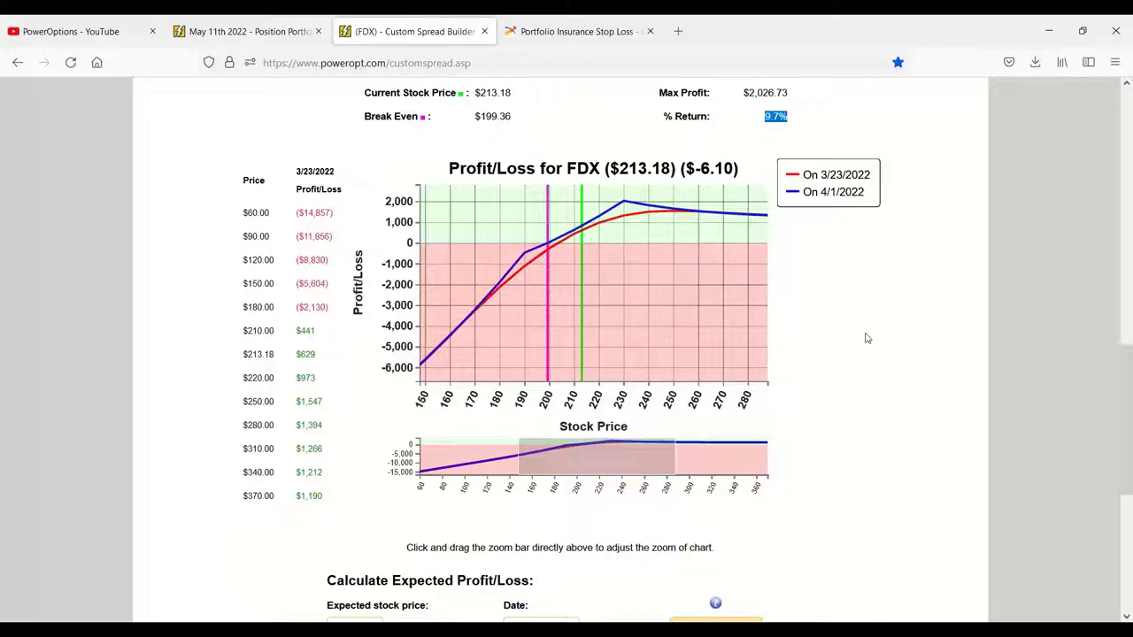
{"action": "scroll", "coordinate": [867, 338], "scroll_direction": "up", "scroll_amount": 1}
{"action": "scroll", "coordinate": [863, 345], "scroll_direction": "up", "scroll_amount": 4}
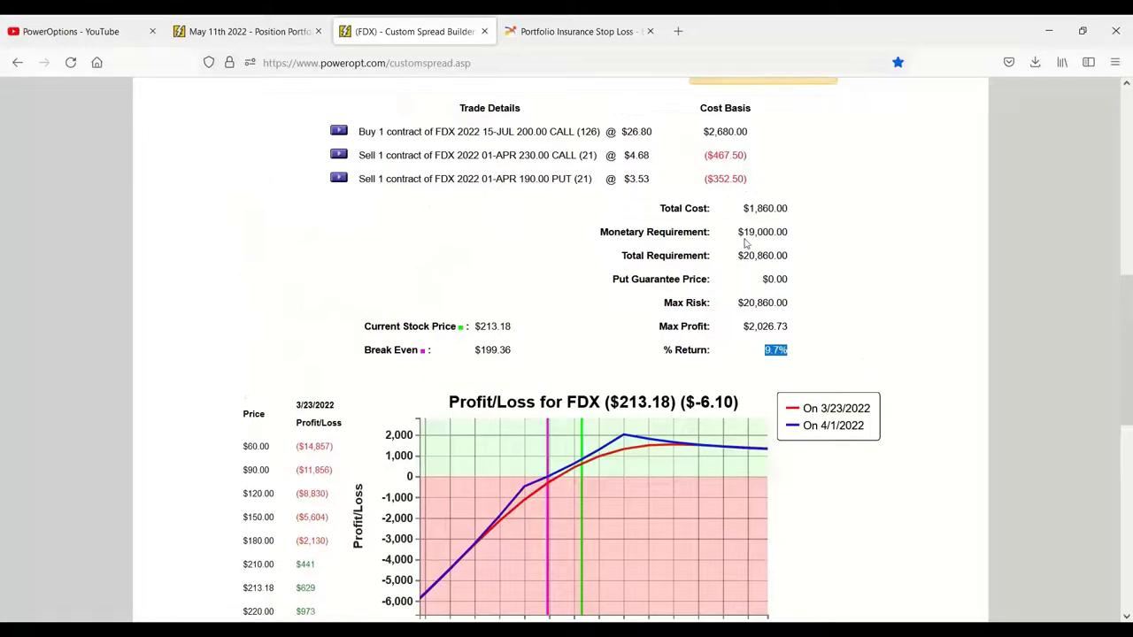
Highlight the $2,026.73 Max Profit, $1,860.00 Total Cost and $19,000.00 Monetary Requirement figures
{"action": "left_click", "coordinate": [746, 233]}
{"action": "left_click_drag", "start_coordinate": [745, 233], "coordinate": [814, 236]}
{"action": "left_click_drag", "start_coordinate": [744, 329], "coordinate": [787, 328]}
{"action": "mouse_move", "coordinate": [626, 438]}
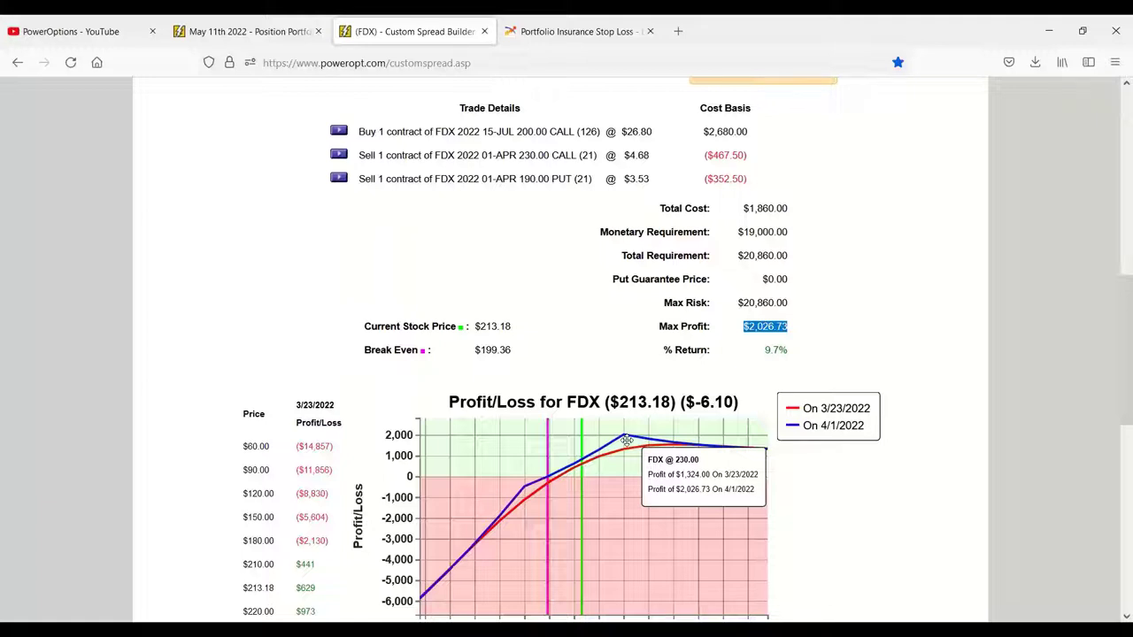
{"action": "left_click", "coordinate": [773, 341]}
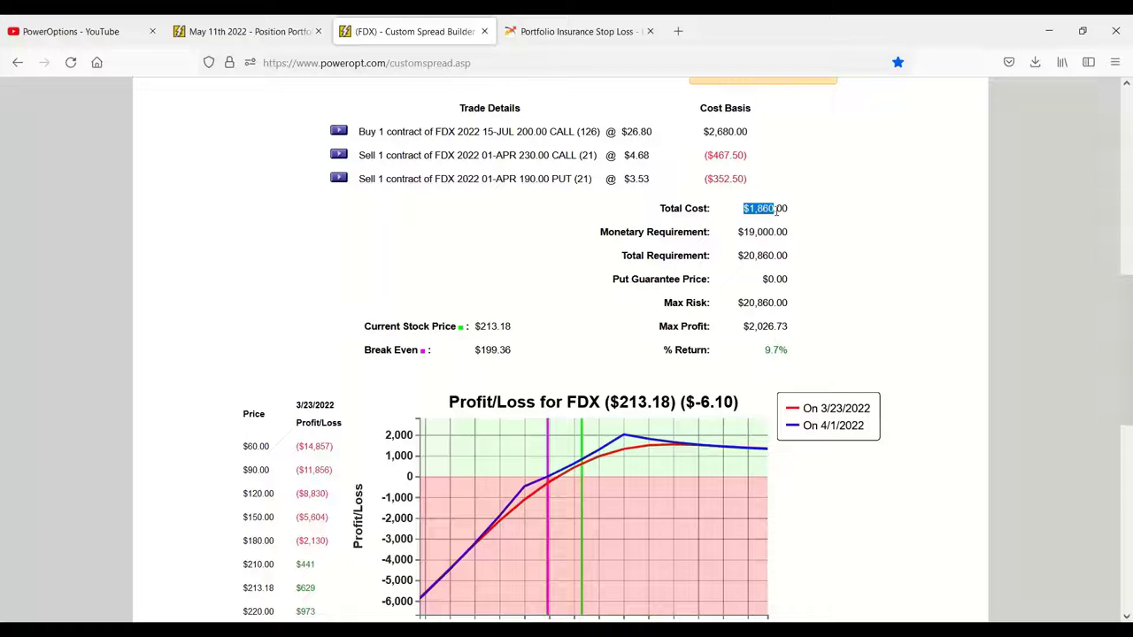
{"action": "left_click_drag", "start_coordinate": [776, 208], "coordinate": [822, 231]}
{"action": "left_click_drag", "start_coordinate": [738, 233], "coordinate": [802, 240]}
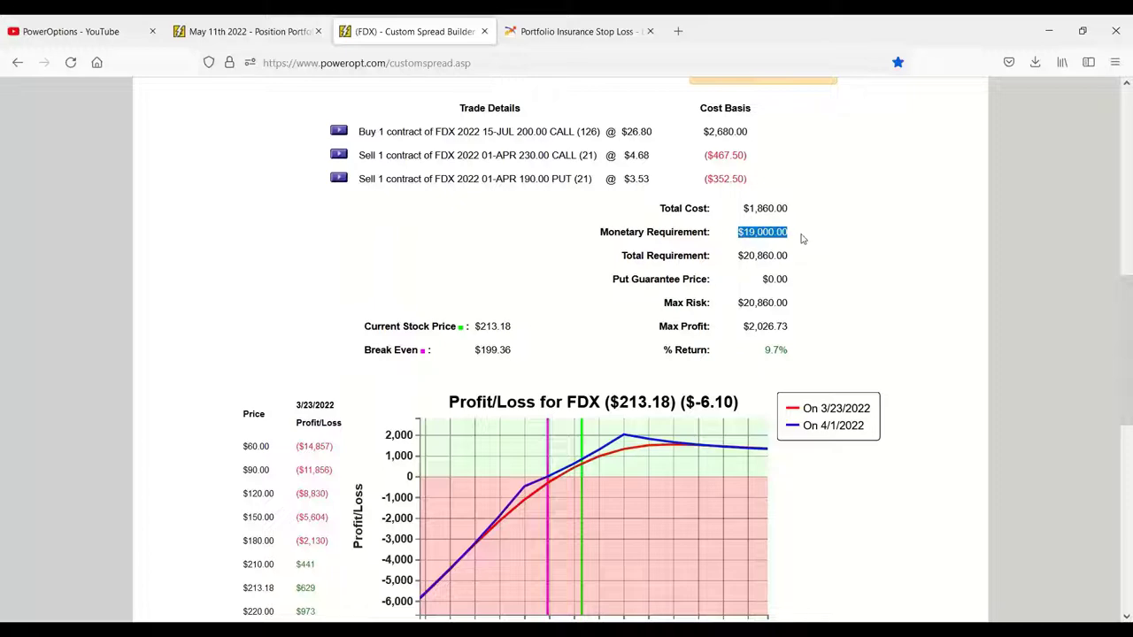
Open the FedEx option chain in a new tab from the trade leg's shortcut menu
{"action": "scroll", "coordinate": [802, 237], "scroll_direction": "up", "scroll_amount": 5}
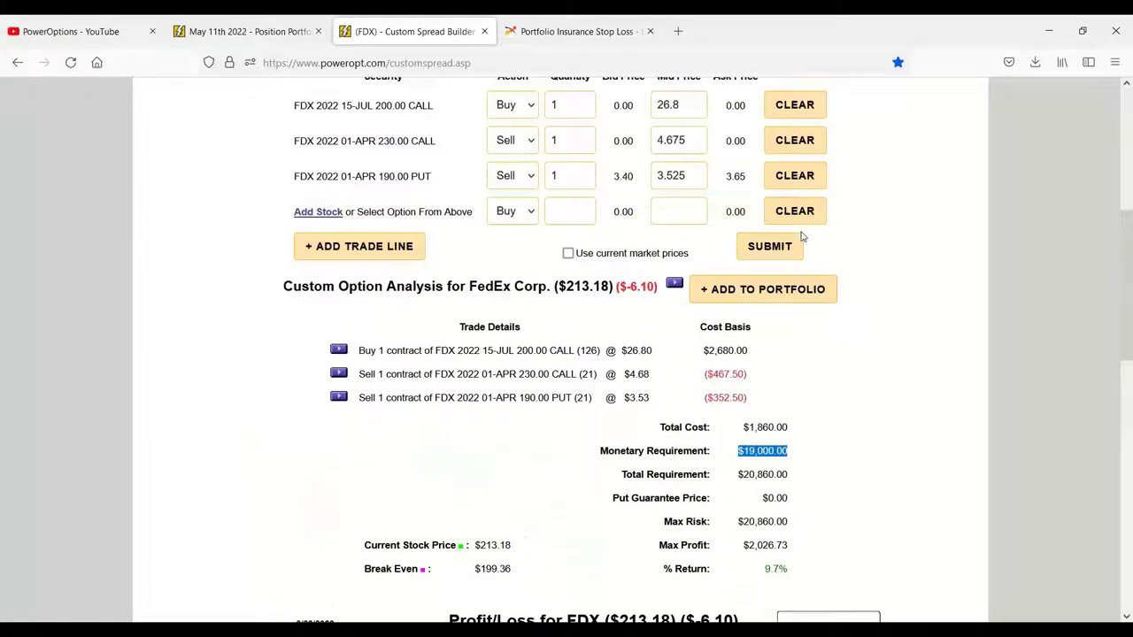
{"action": "scroll", "coordinate": [802, 237], "scroll_direction": "down", "scroll_amount": 3}
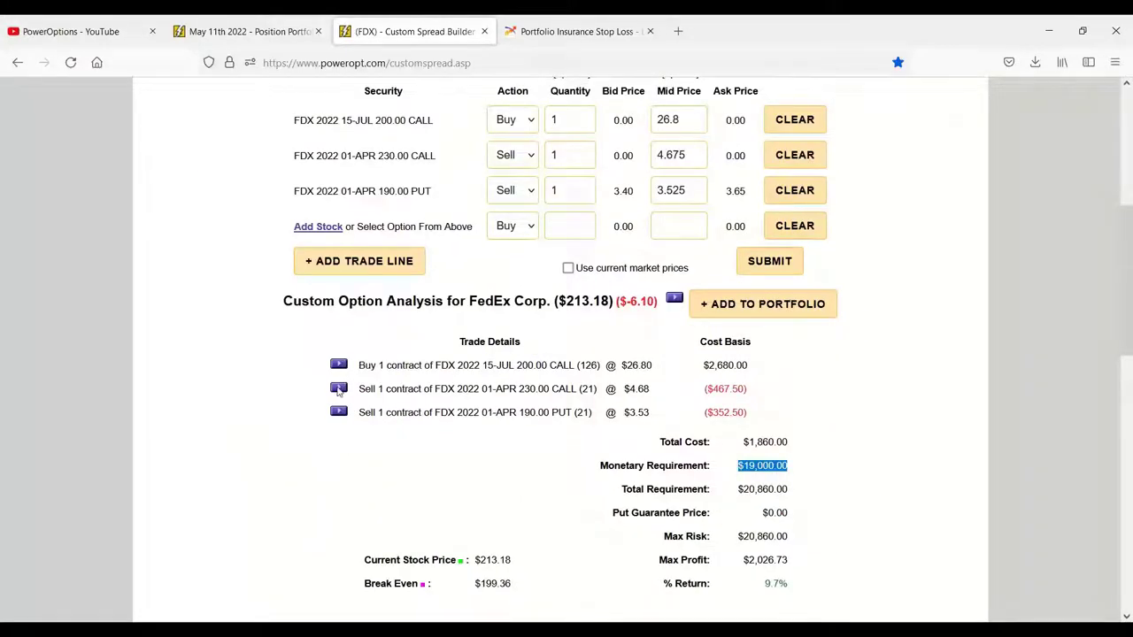
{"action": "left_click", "coordinate": [339, 388]}
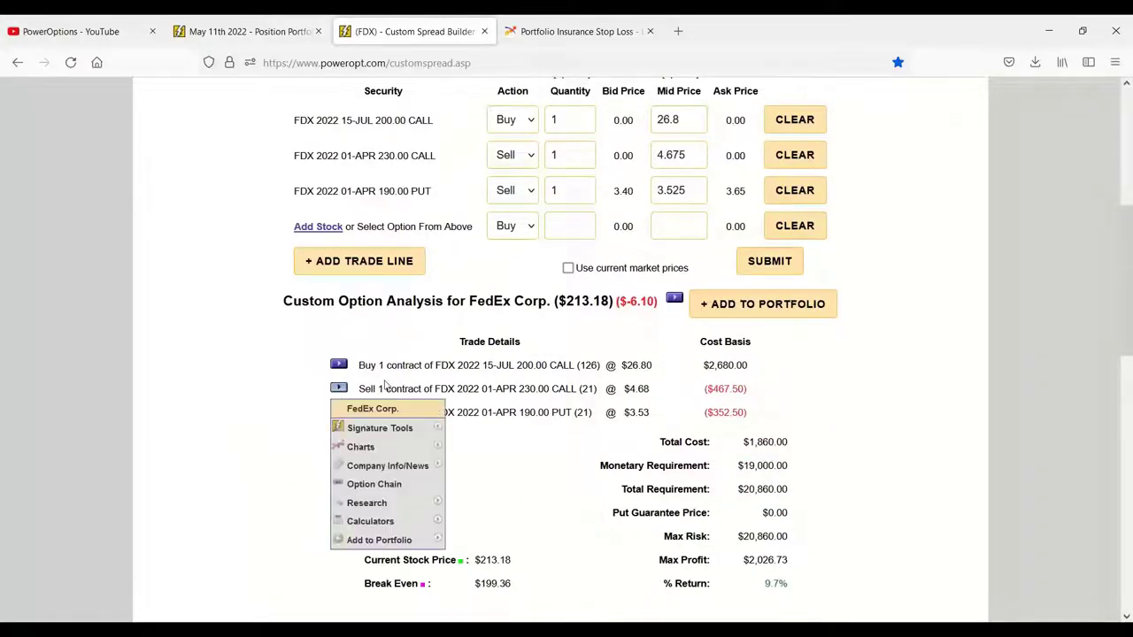
{"action": "left_click", "coordinate": [393, 486]}
Switch the chain to the March 18 expiration and highlight strike 215's 0.7864 implied volatility
{"action": "scroll", "coordinate": [468, 339], "scroll_direction": "down", "scroll_amount": 3}
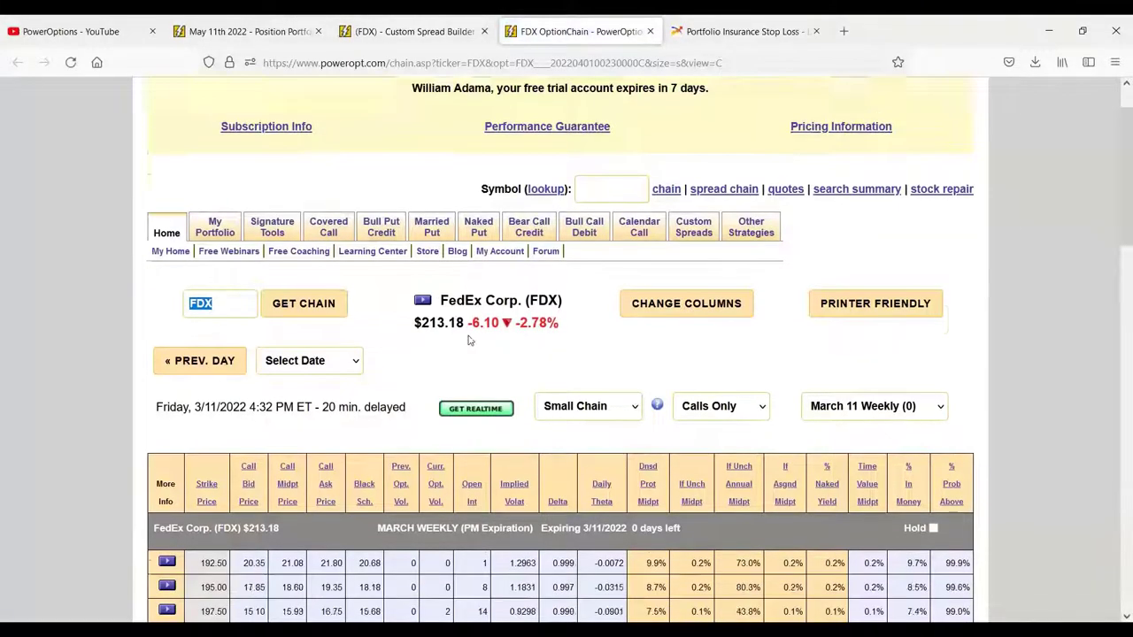
{"action": "left_click", "coordinate": [881, 320]}
{"action": "left_click", "coordinate": [859, 360]}
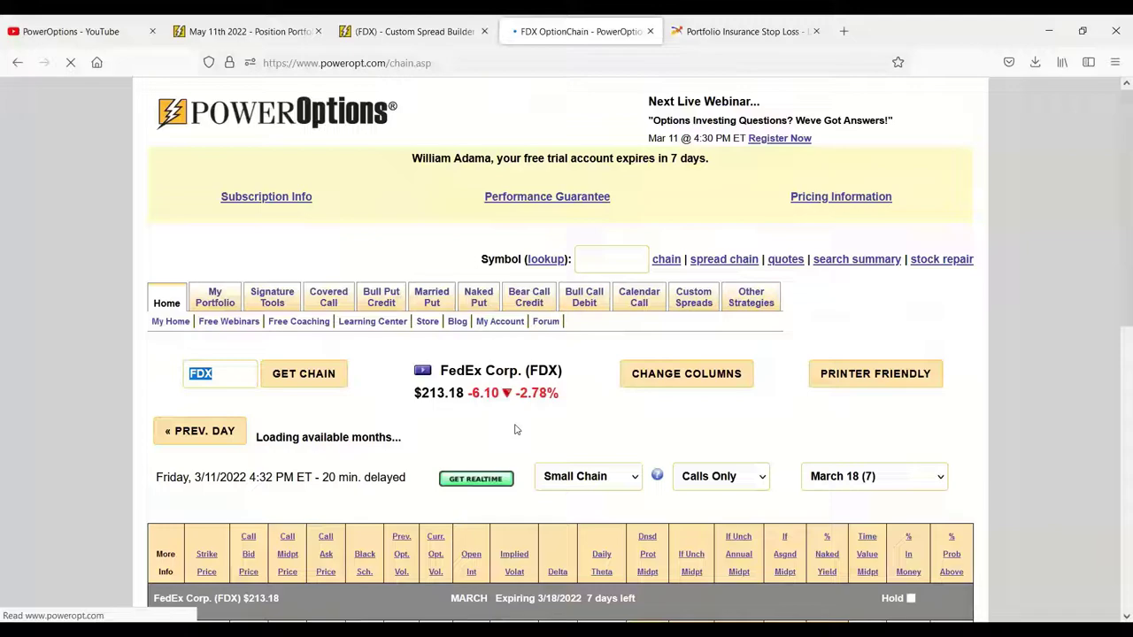
{"action": "scroll", "coordinate": [514, 429], "scroll_direction": "down", "scroll_amount": 1}
{"action": "scroll", "coordinate": [515, 429], "scroll_direction": "down", "scroll_amount": 9}
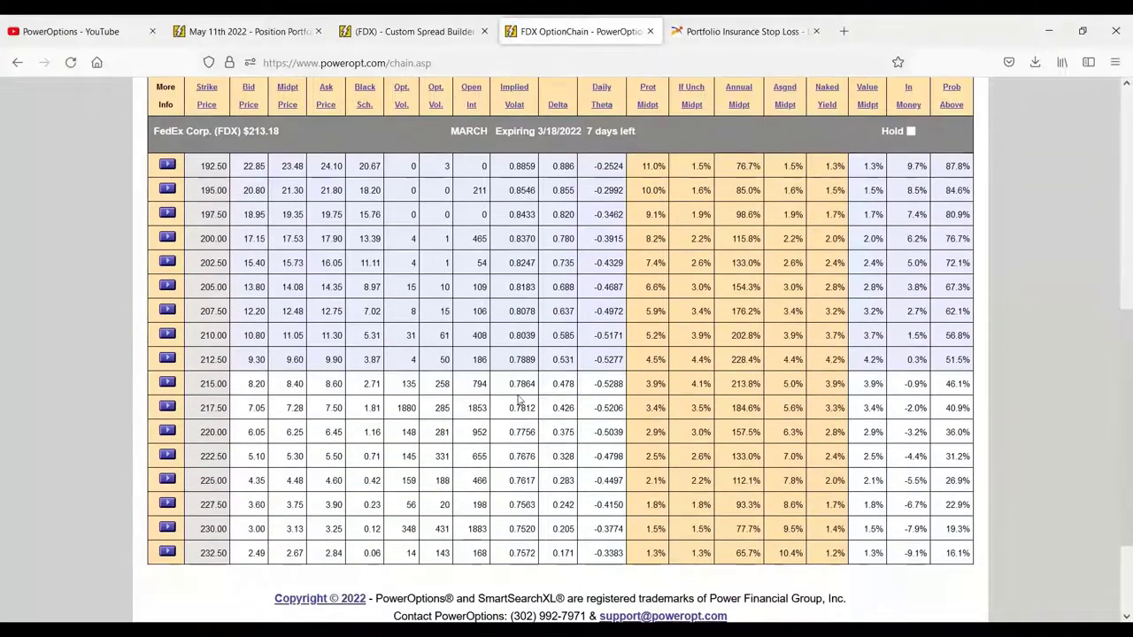
{"action": "left_click_drag", "start_coordinate": [508, 383], "coordinate": [547, 389]}
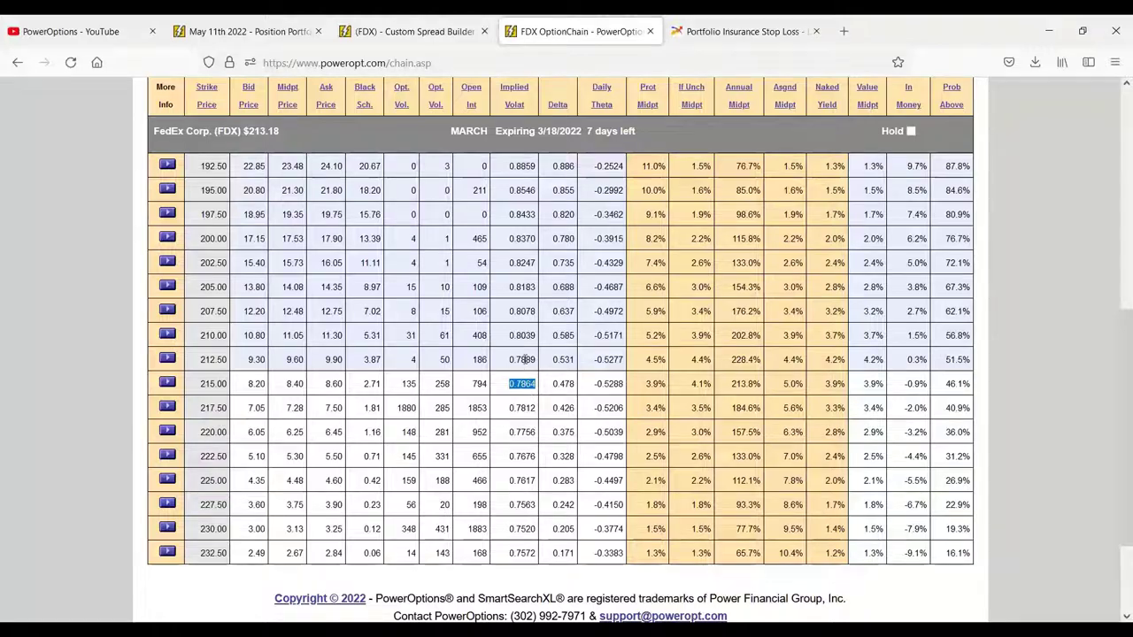
{"action": "scroll", "coordinate": [538, 293], "scroll_direction": "up", "scroll_amount": 3}
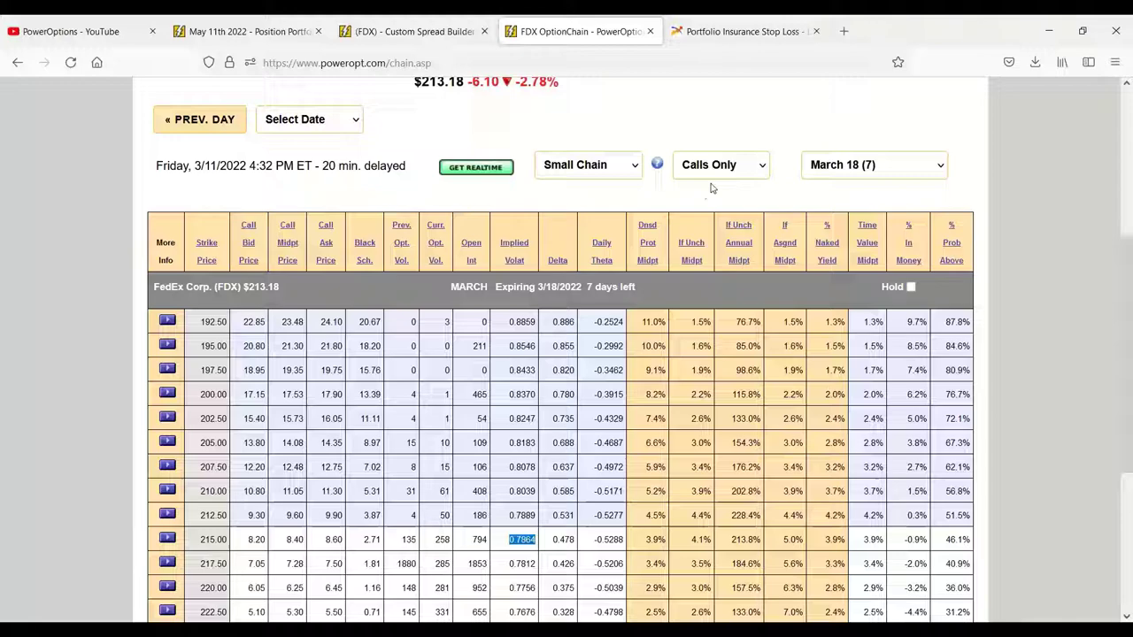
Switch the chain to April 01 Weekly and highlight strike 215's 0.507 delta
{"action": "left_click", "coordinate": [869, 170]}
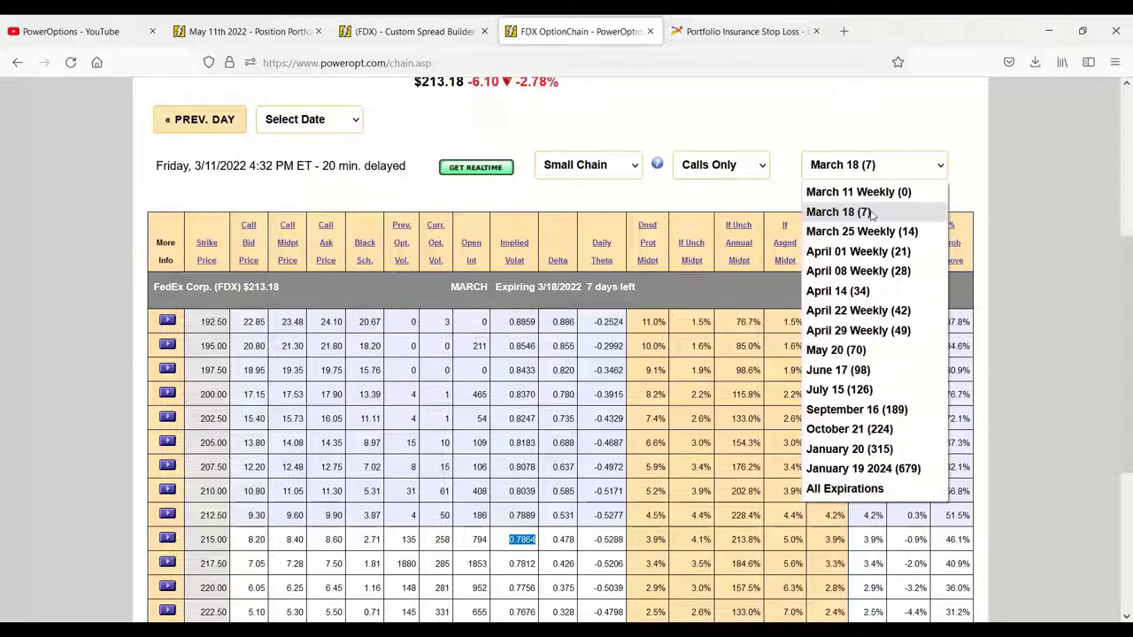
{"action": "left_click", "coordinate": [858, 252]}
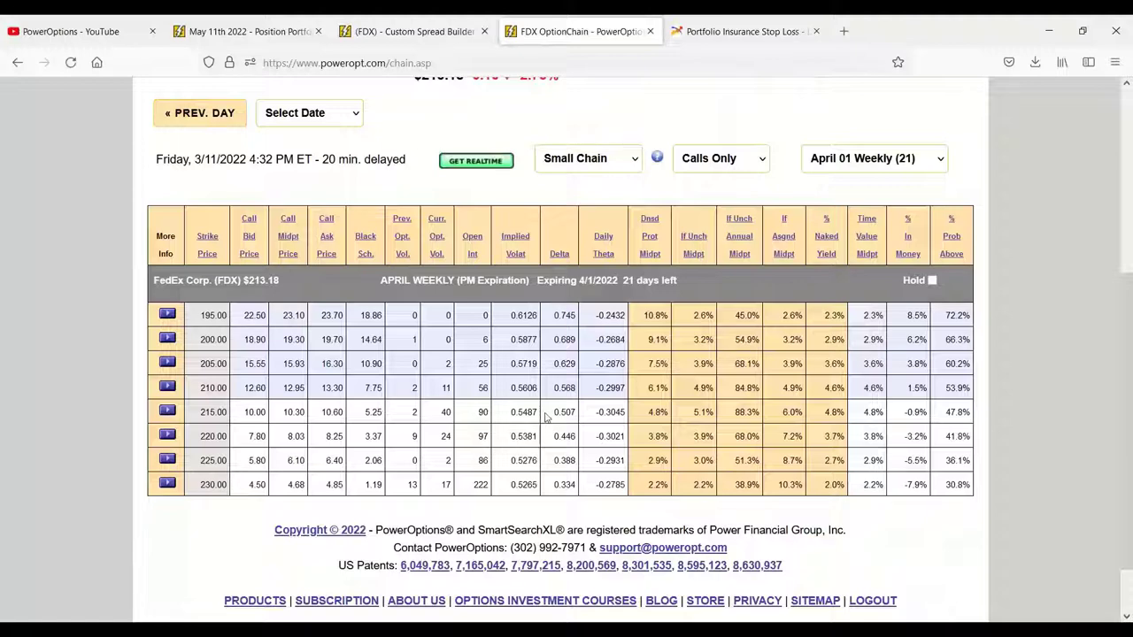
{"action": "left_click_drag", "start_coordinate": [552, 412], "coordinate": [579, 422]}
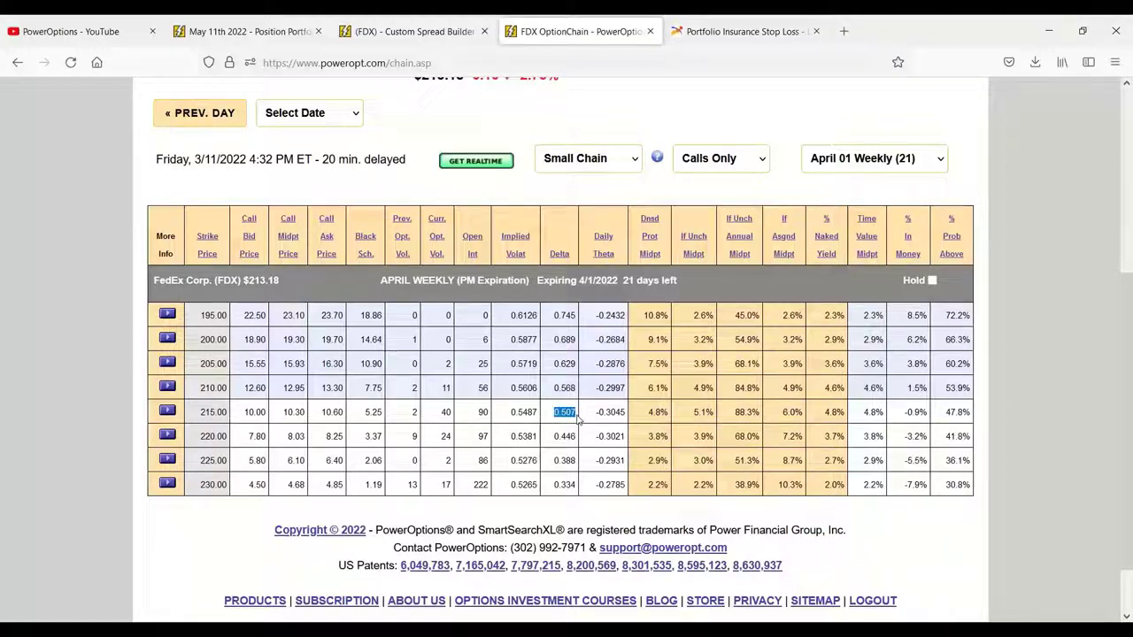
{"action": "left_click", "coordinate": [841, 158]}
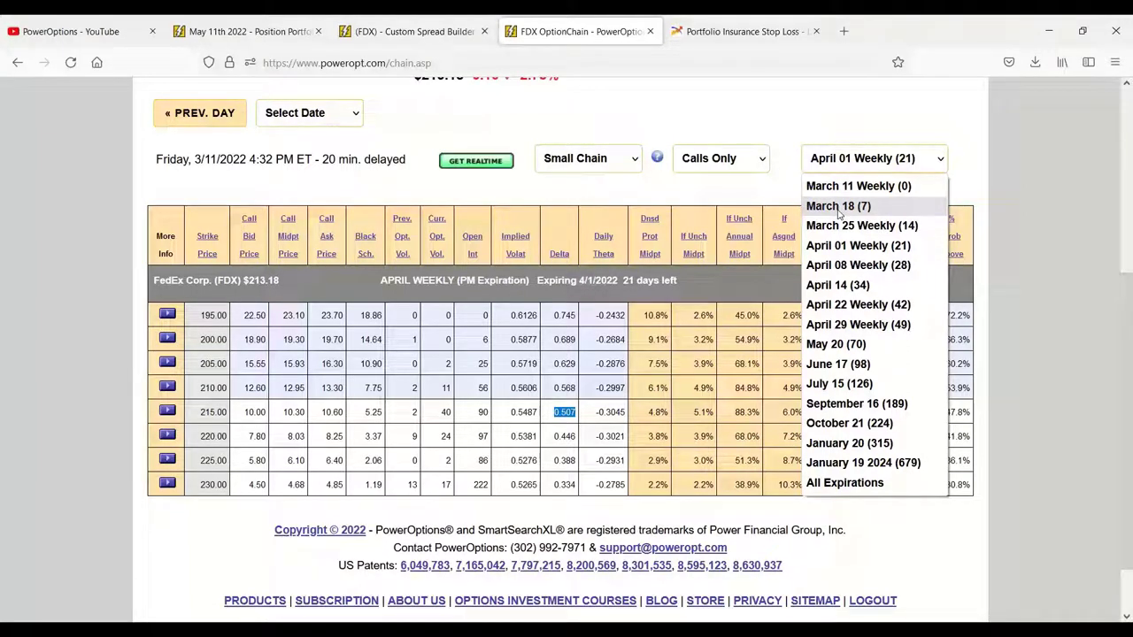
{"action": "left_click", "coordinate": [574, 415]}
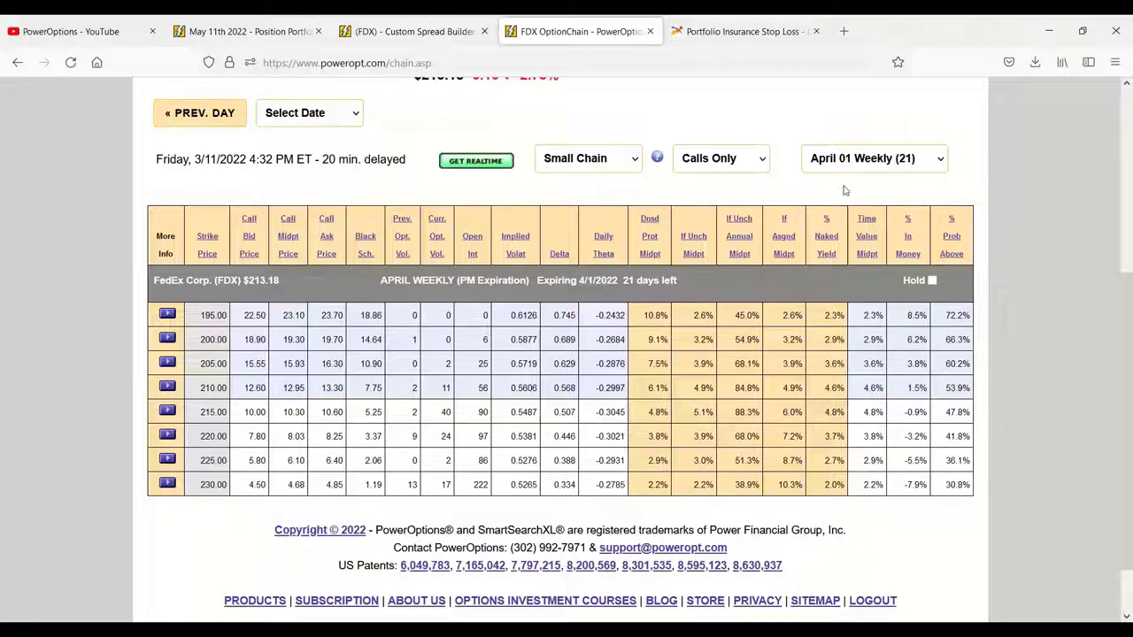
{"action": "double_click", "coordinate": [563, 413]}
{"action": "scroll", "coordinate": [448, 383], "scroll_direction": "up", "scroll_amount": 2}
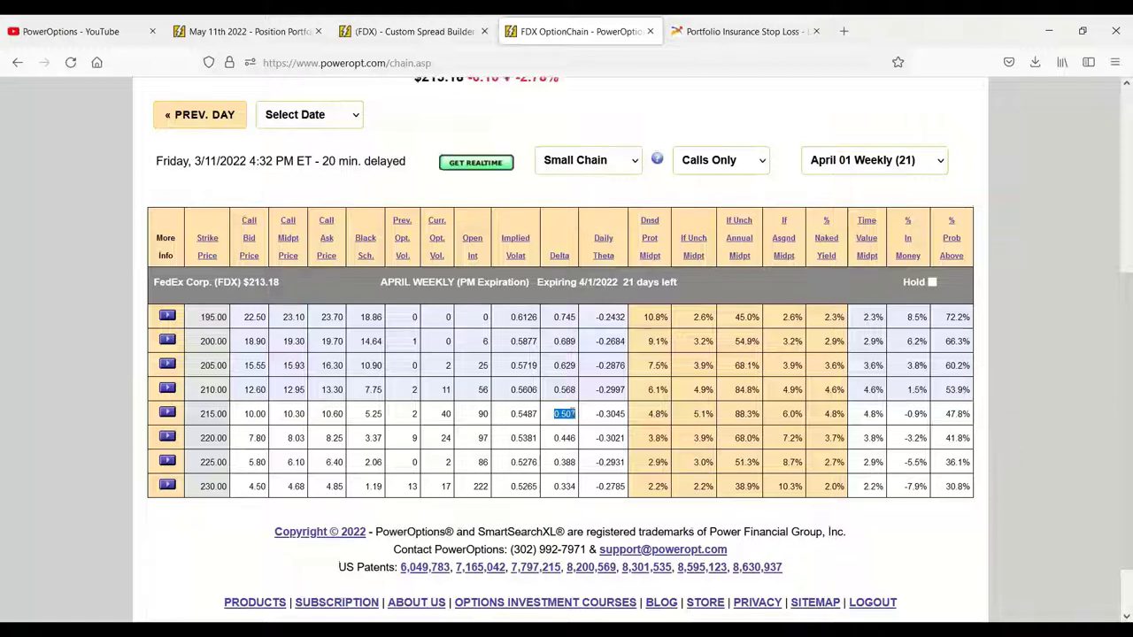
Open FDX's Stock Details from the research shortcuts and highlight the 3/17/2022 next earnings date
{"action": "left_click", "coordinate": [423, 131]}
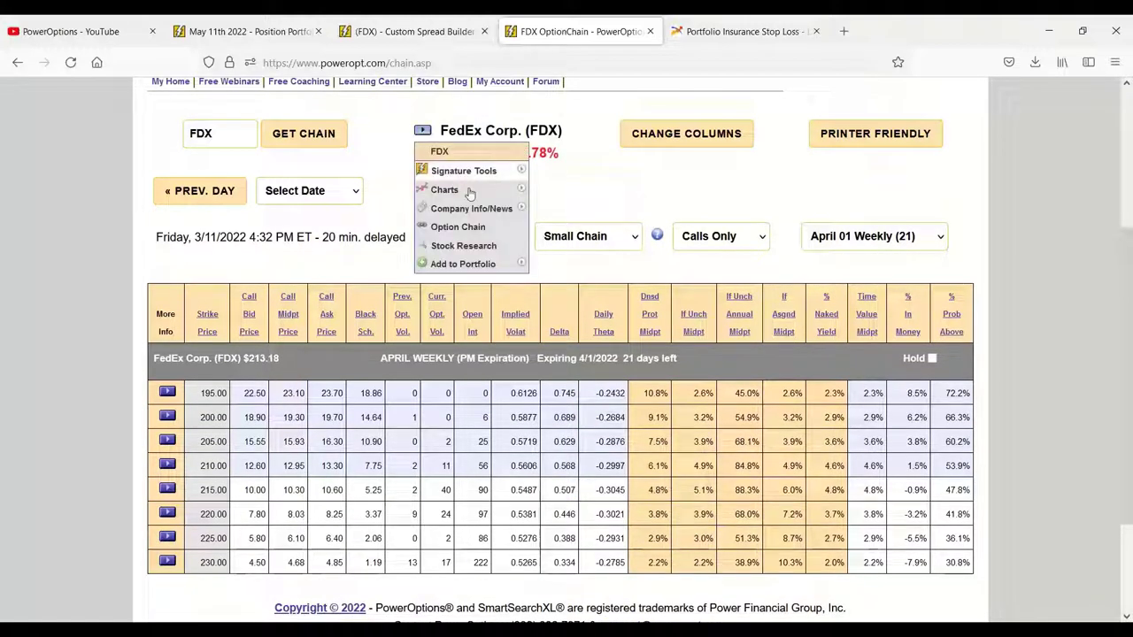
{"action": "mouse_move", "coordinate": [471, 198]}
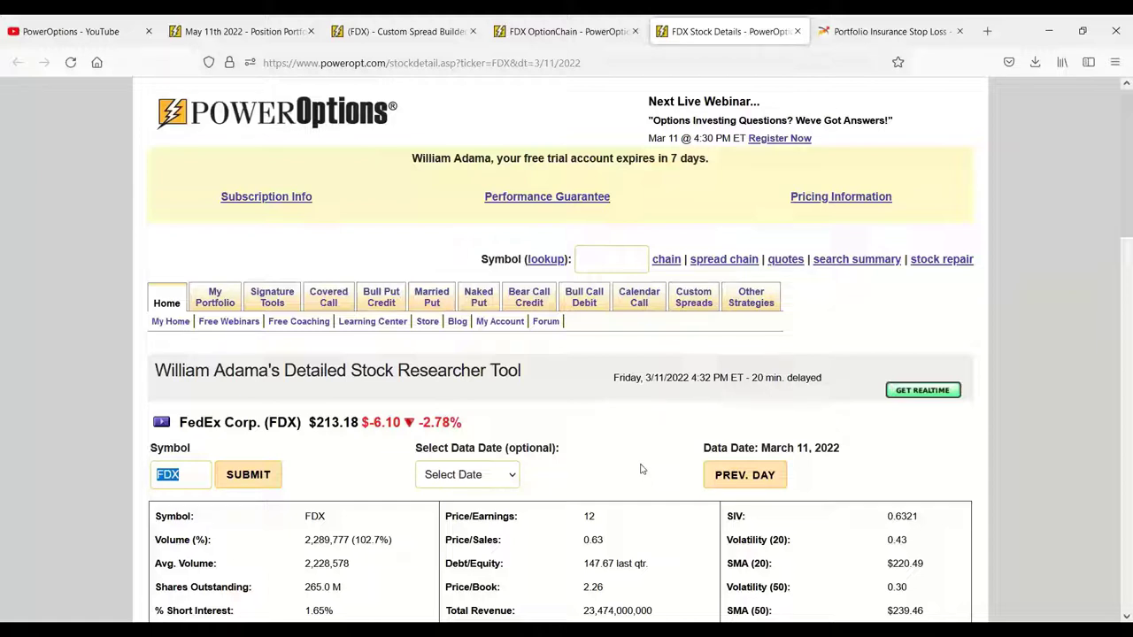
{"action": "scroll", "coordinate": [642, 469], "scroll_direction": "down", "scroll_amount": 5}
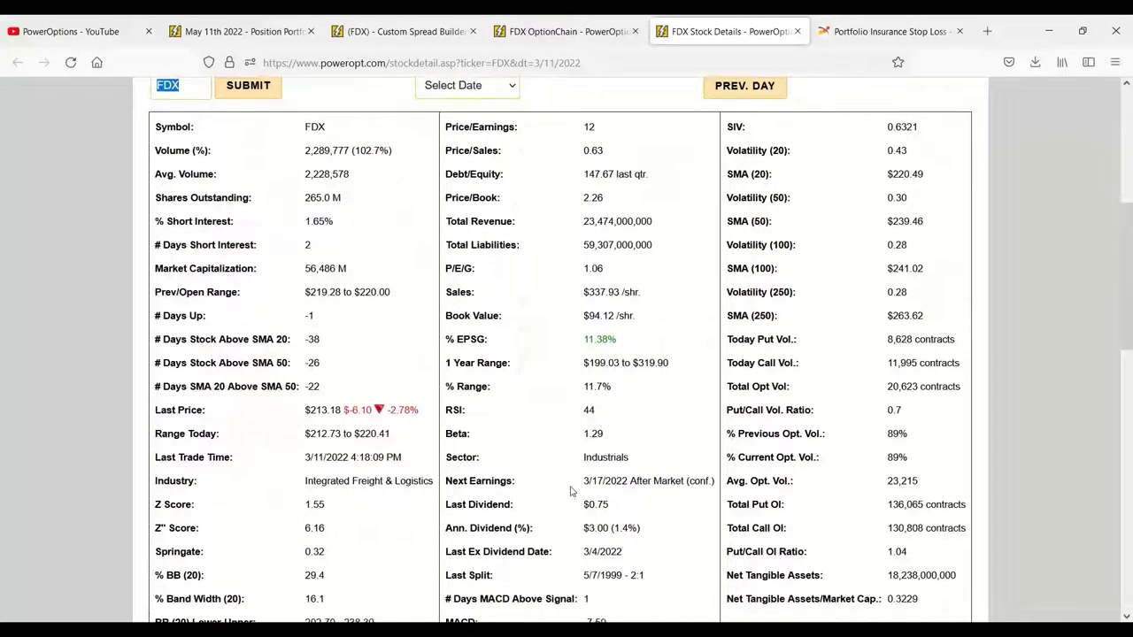
{"action": "left_click_drag", "start_coordinate": [578, 485], "coordinate": [718, 482]}
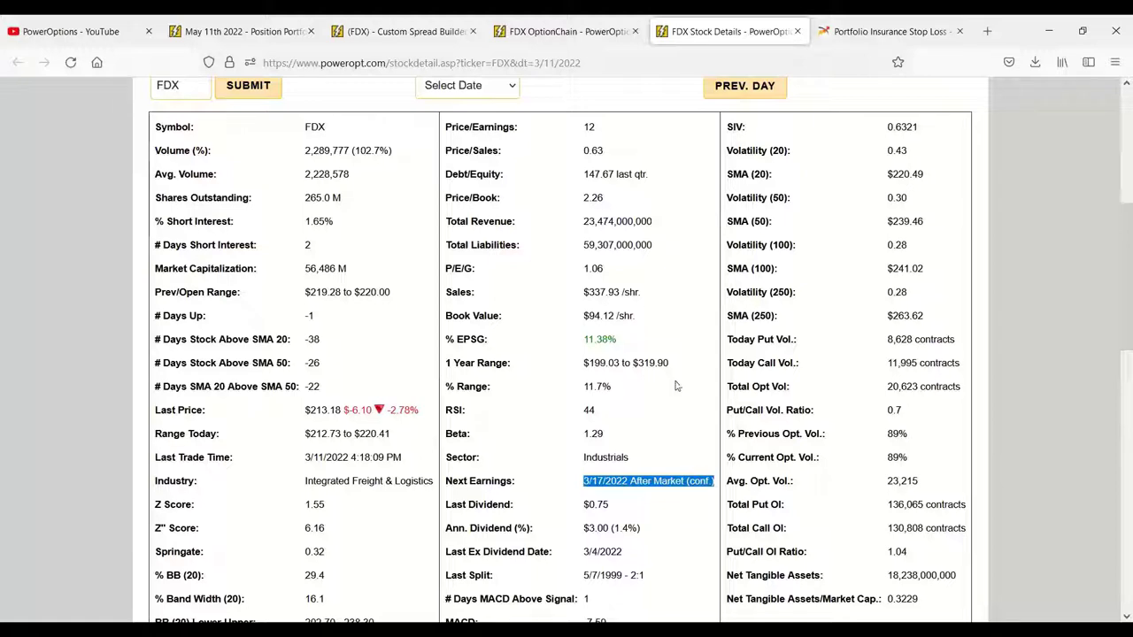
Return to the FDX Custom Spread Builder and review the three-leg spread's 9.7% return analysis
{"action": "left_click", "coordinate": [593, 33]}
{"action": "left_click", "coordinate": [397, 36]}
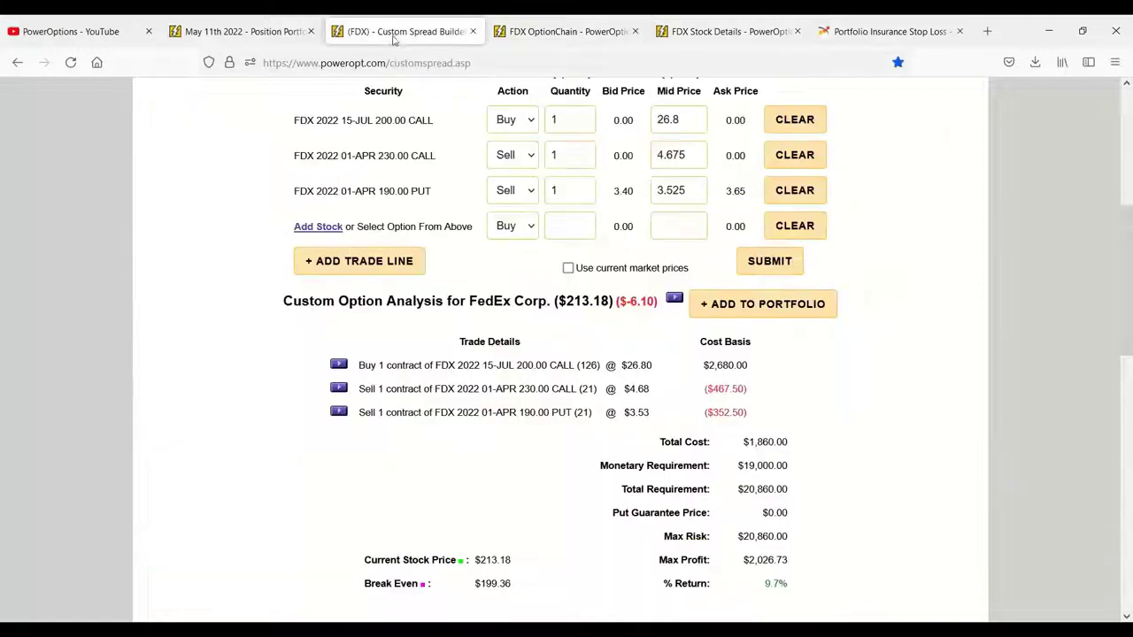
{"action": "scroll", "coordinate": [620, 399], "scroll_direction": "down", "scroll_amount": 4}
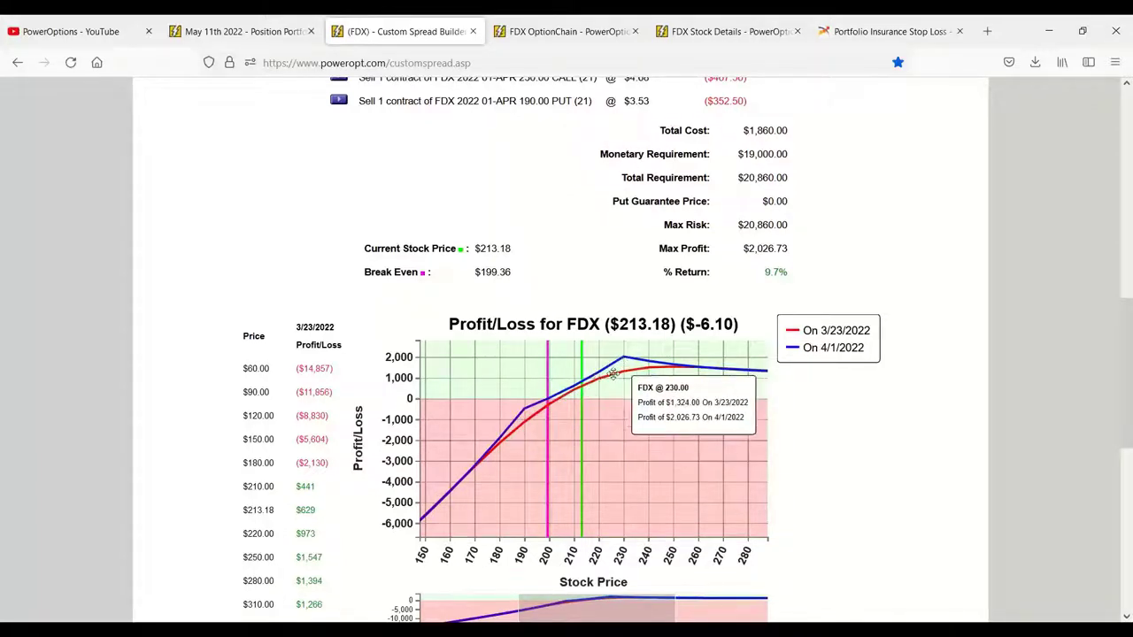
{"action": "scroll", "coordinate": [612, 375], "scroll_direction": "up", "scroll_amount": 1}
{"action": "left_click_drag", "start_coordinate": [496, 155], "coordinate": [566, 155]}
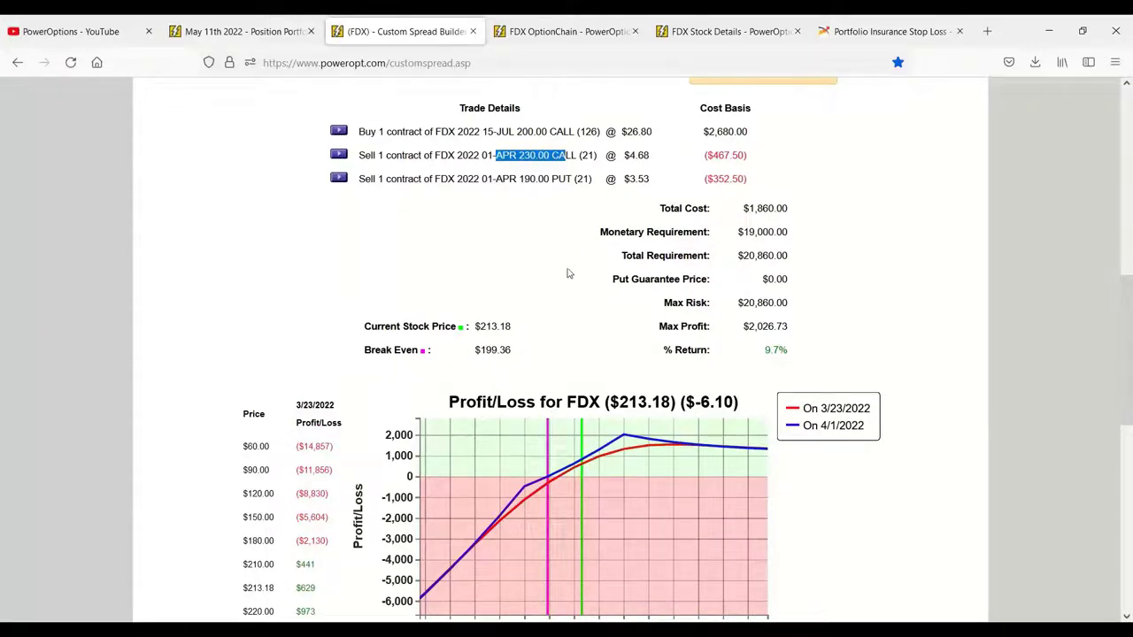
{"action": "scroll", "coordinate": [569, 277], "scroll_direction": "up", "scroll_amount": 3}
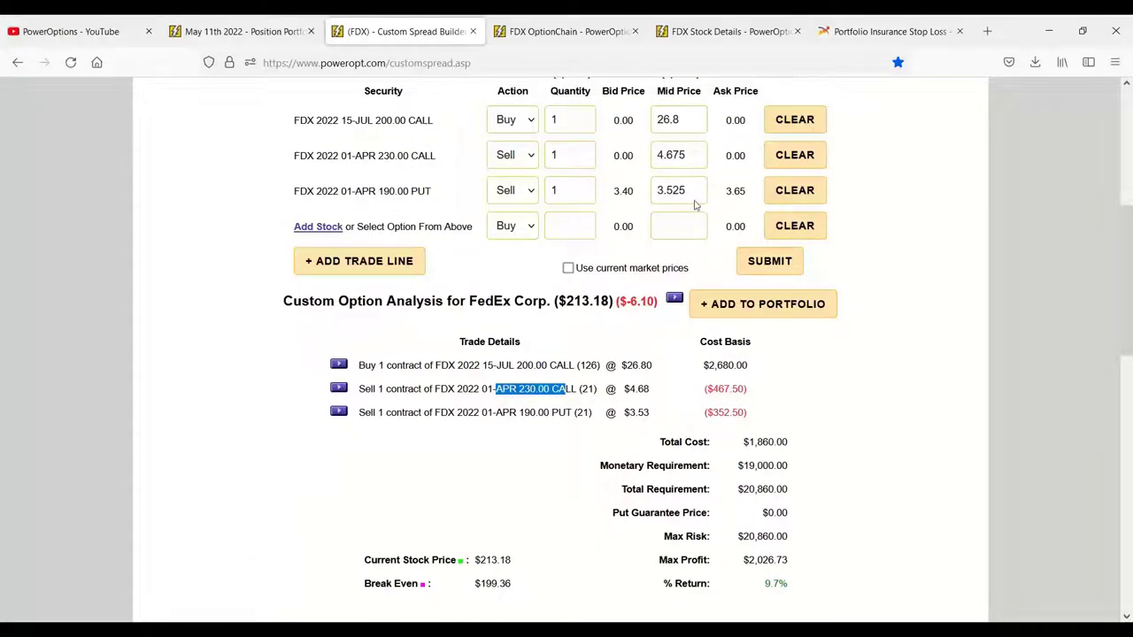
Change the 190.00 put leg from Sell to Buy and recalculate the spread
{"action": "left_click", "coordinate": [521, 194]}
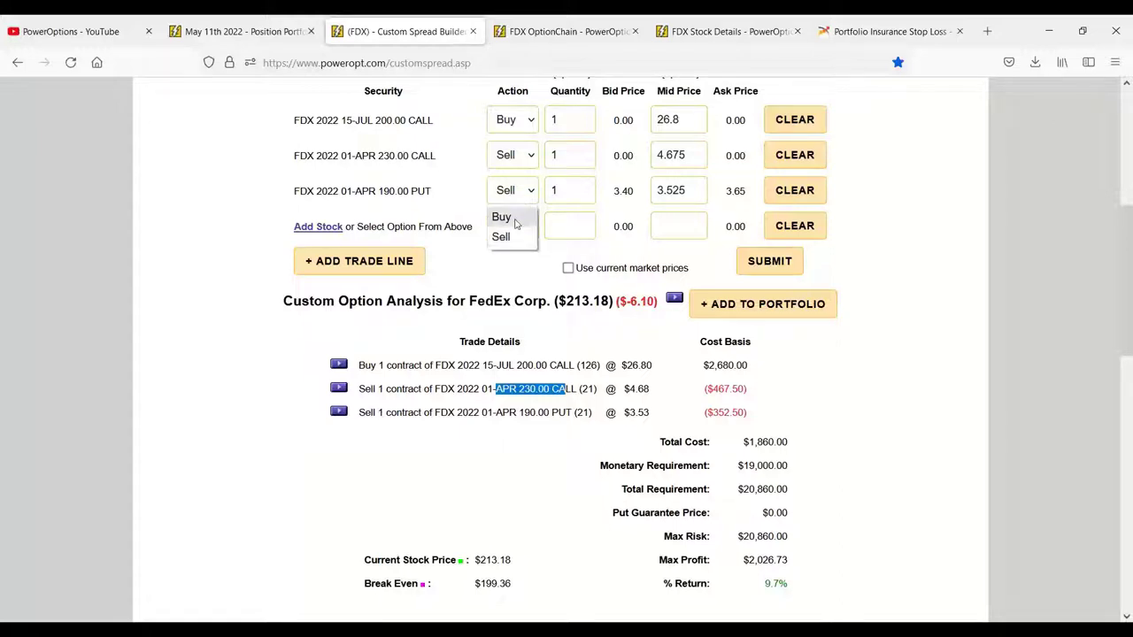
{"action": "left_click", "coordinate": [516, 220]}
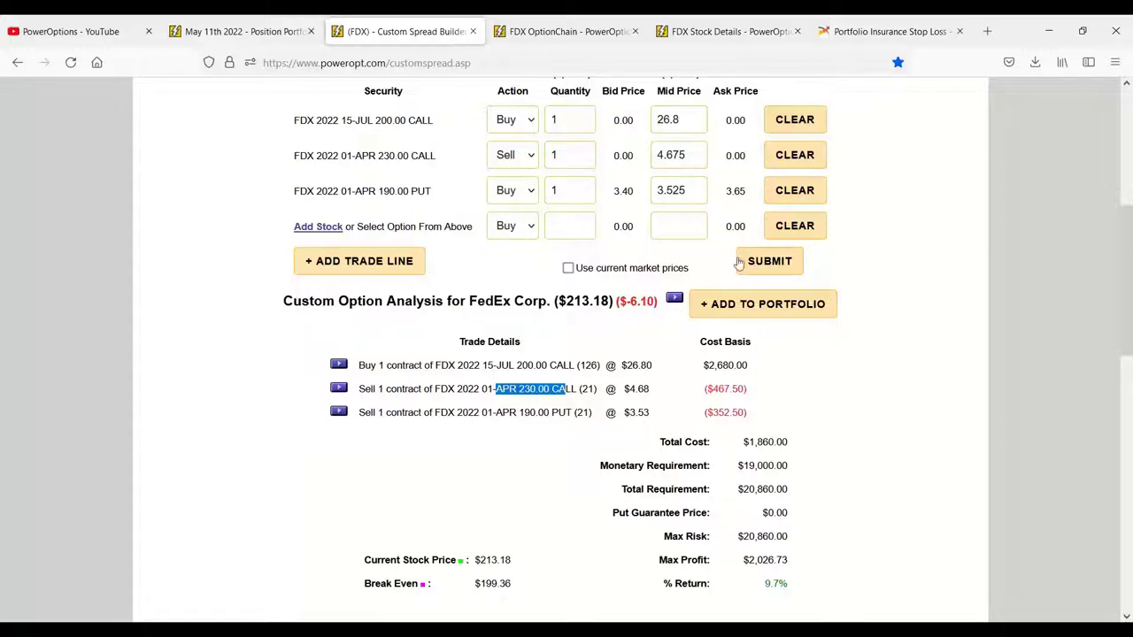
{"action": "left_click", "coordinate": [767, 261]}
{"action": "scroll", "coordinate": [679, 496], "scroll_direction": "down", "scroll_amount": 3}
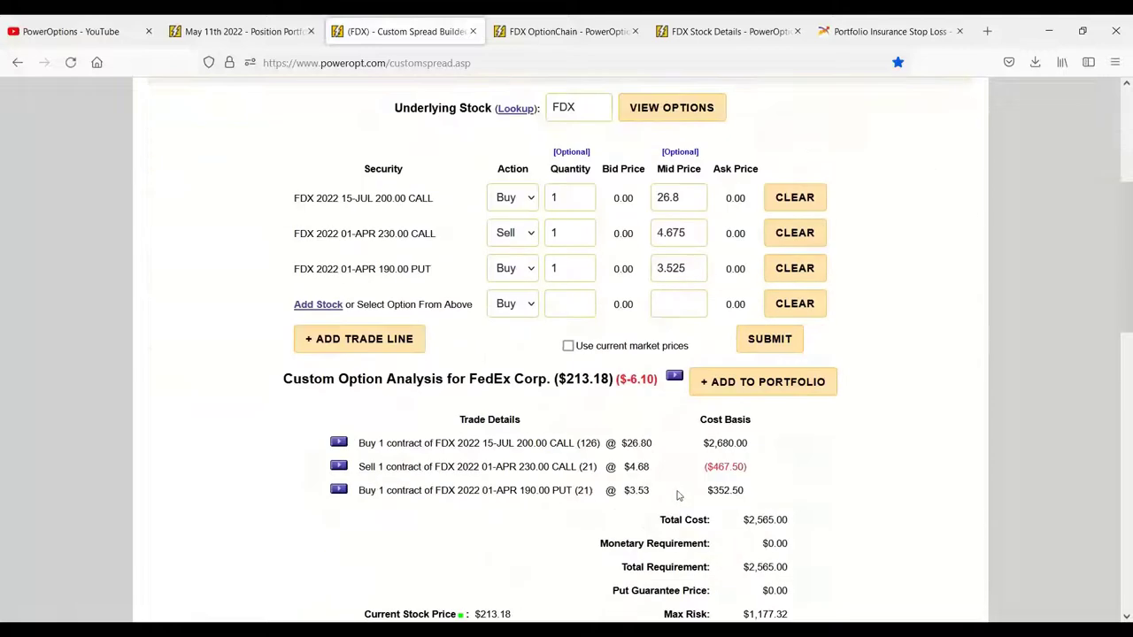
{"action": "scroll", "coordinate": [679, 496], "scroll_direction": "down", "scroll_amount": 5}
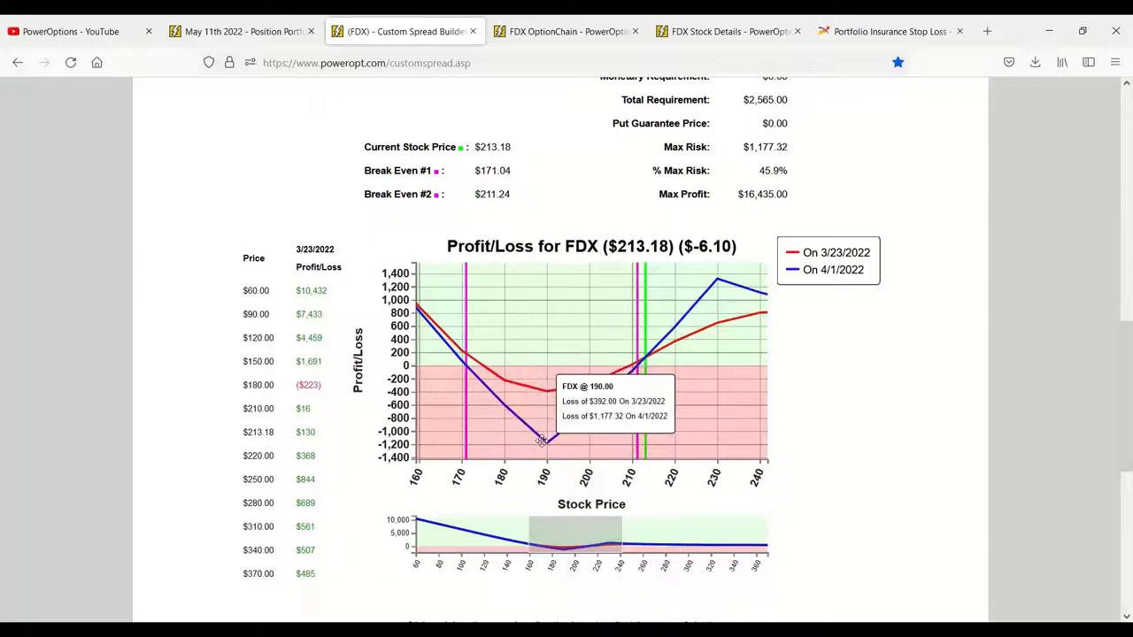
{"action": "scroll", "coordinate": [544, 443], "scroll_direction": "up", "scroll_amount": 1}
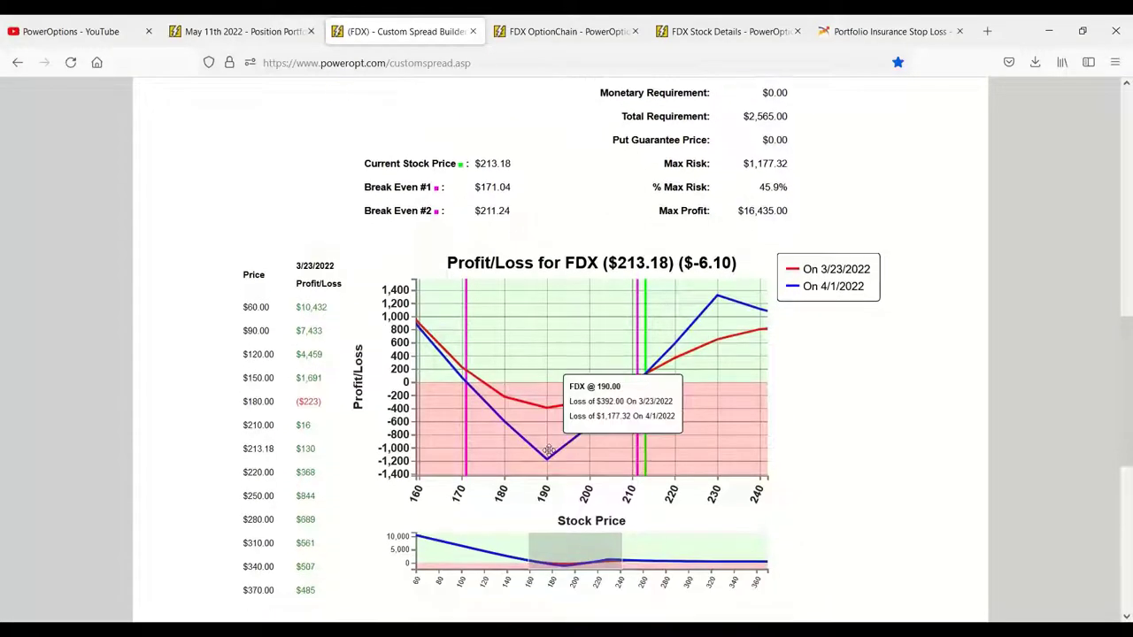
{"action": "scroll", "coordinate": [548, 451], "scroll_direction": "down", "scroll_amount": 1}
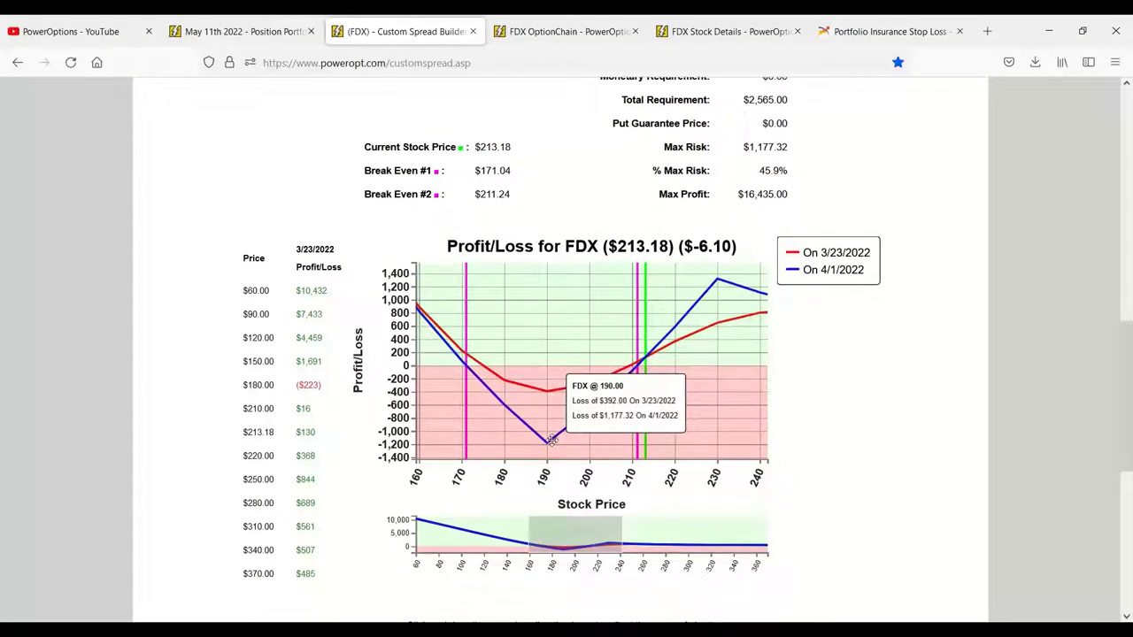
{"action": "scroll", "coordinate": [546, 442], "scroll_direction": "up", "scroll_amount": 3}
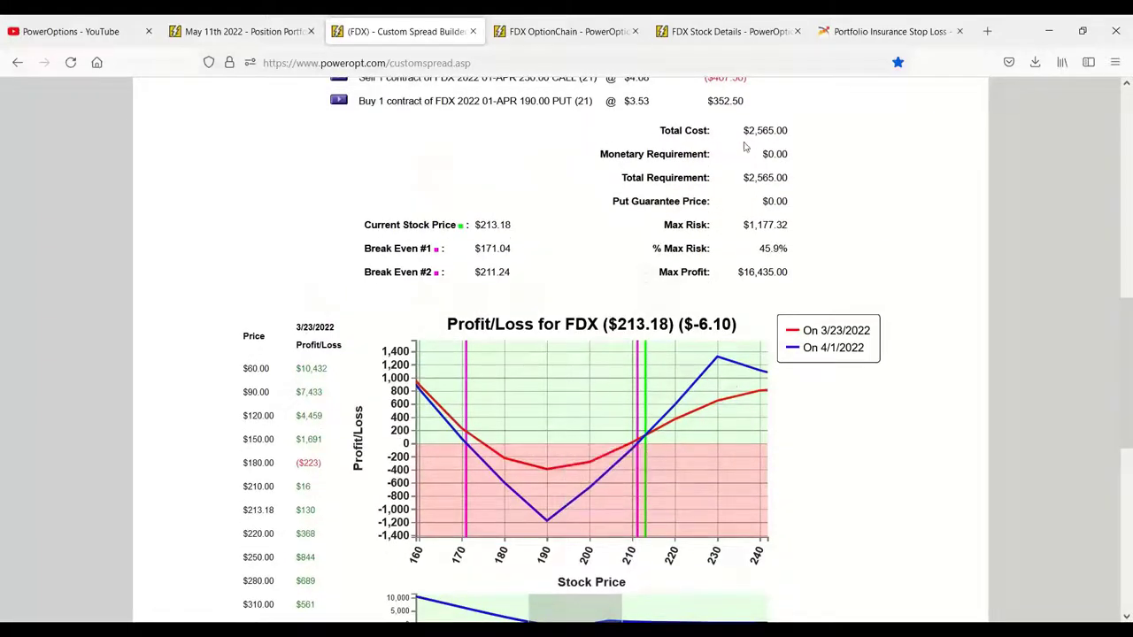
Review the updated legs (long 190 put at $3.53, April 230 call) and $2,565.00 total cost
{"action": "left_click_drag", "start_coordinate": [748, 131], "coordinate": [808, 145]}
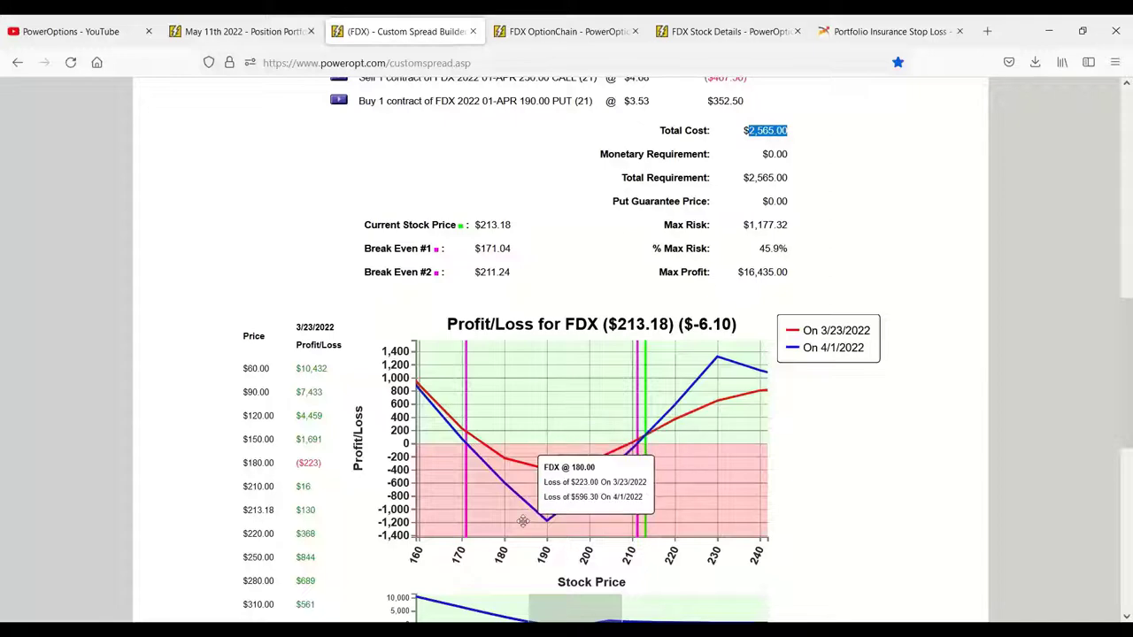
{"action": "scroll", "coordinate": [584, 351], "scroll_direction": "up", "scroll_amount": 3}
{"action": "scroll", "coordinate": [585, 351], "scroll_direction": "up", "scroll_amount": 1}
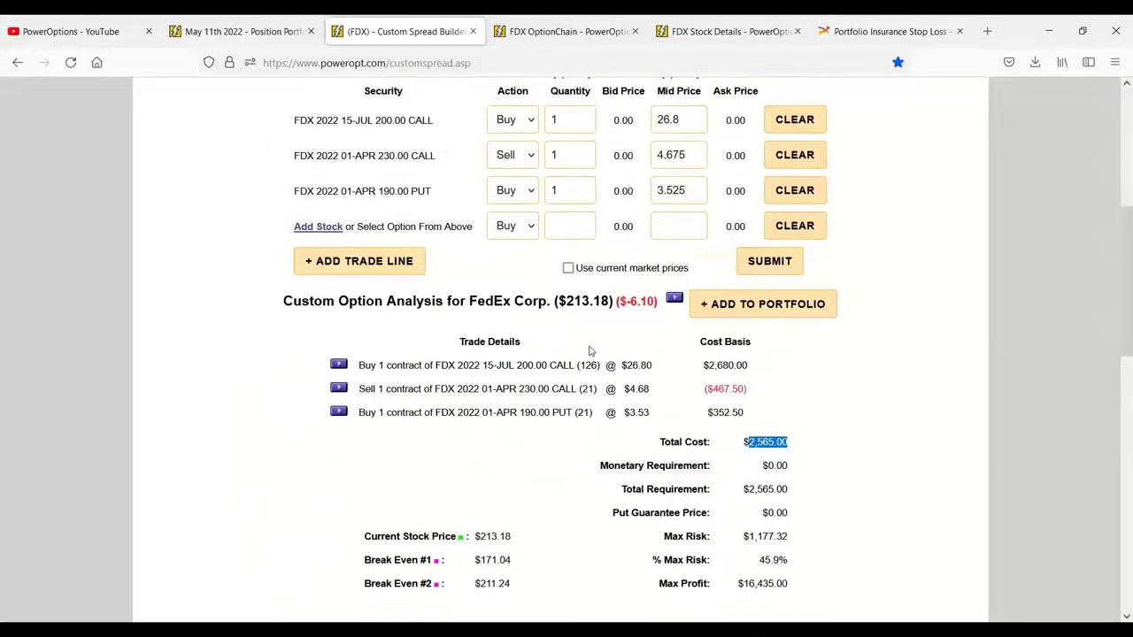
{"action": "scroll", "coordinate": [589, 352], "scroll_direction": "down", "scroll_amount": 3}
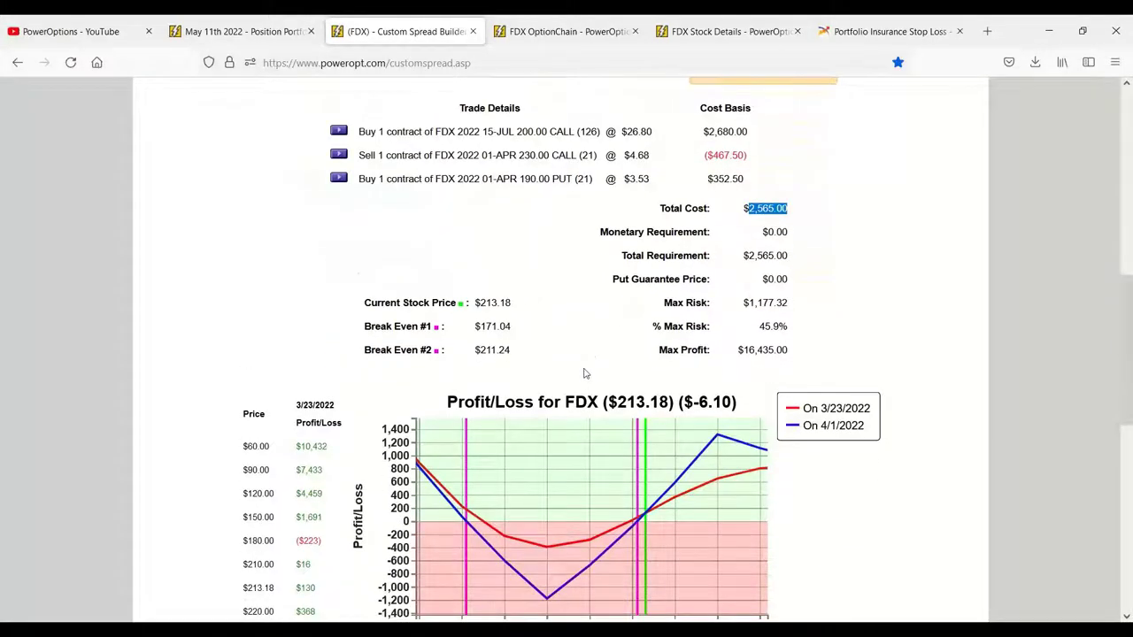
{"action": "left_click_drag", "start_coordinate": [511, 179], "coordinate": [591, 182]}
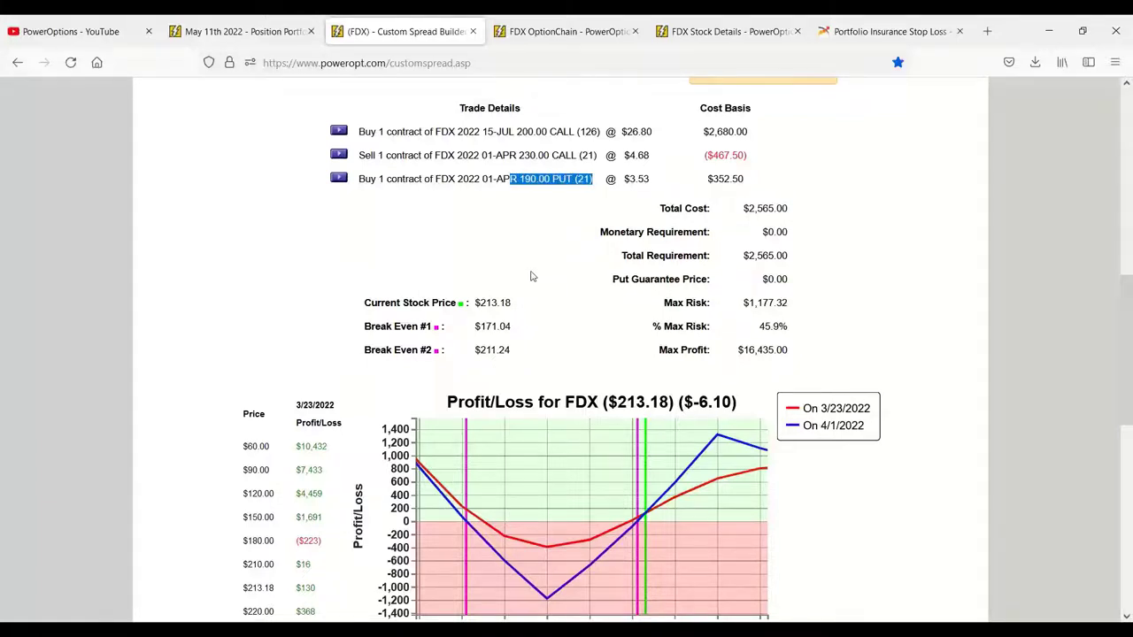
{"action": "left_click_drag", "start_coordinate": [482, 156], "coordinate": [566, 160]}
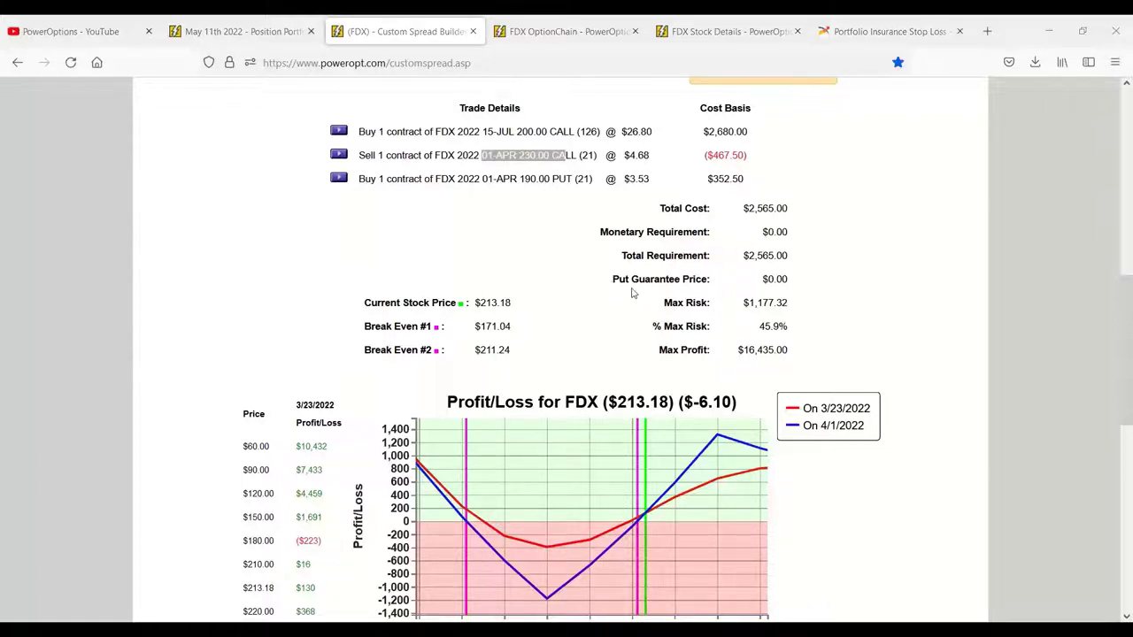
{"action": "scroll", "coordinate": [633, 301], "scroll_direction": "down", "scroll_amount": 2}
{"action": "mouse_move", "coordinate": [548, 522]}
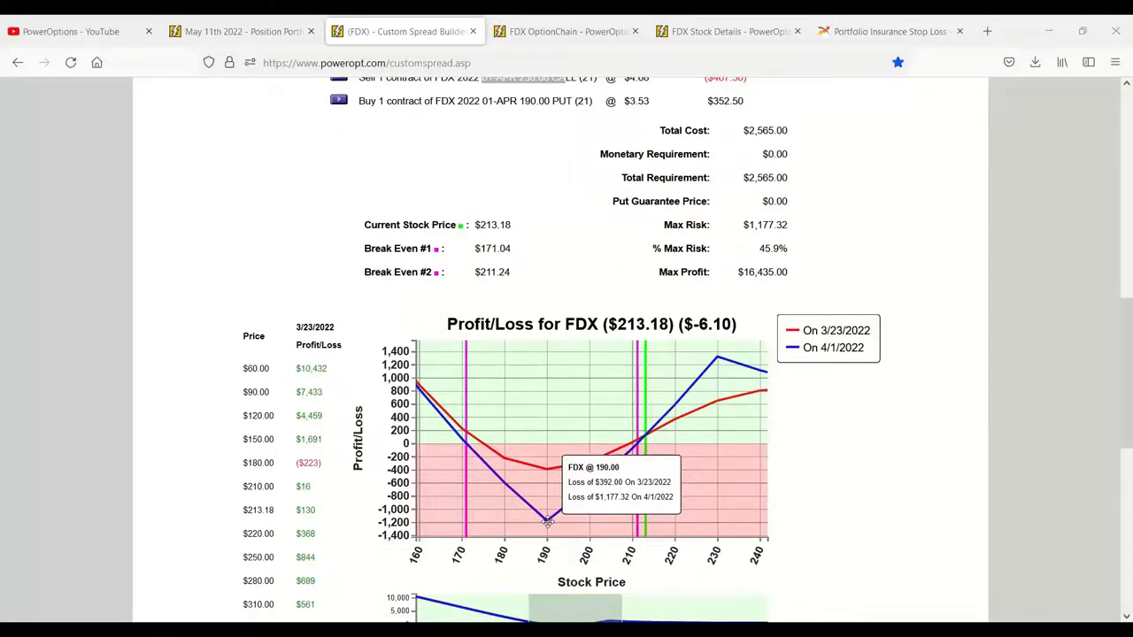
{"action": "left_click_drag", "start_coordinate": [744, 130], "coordinate": [828, 150]}
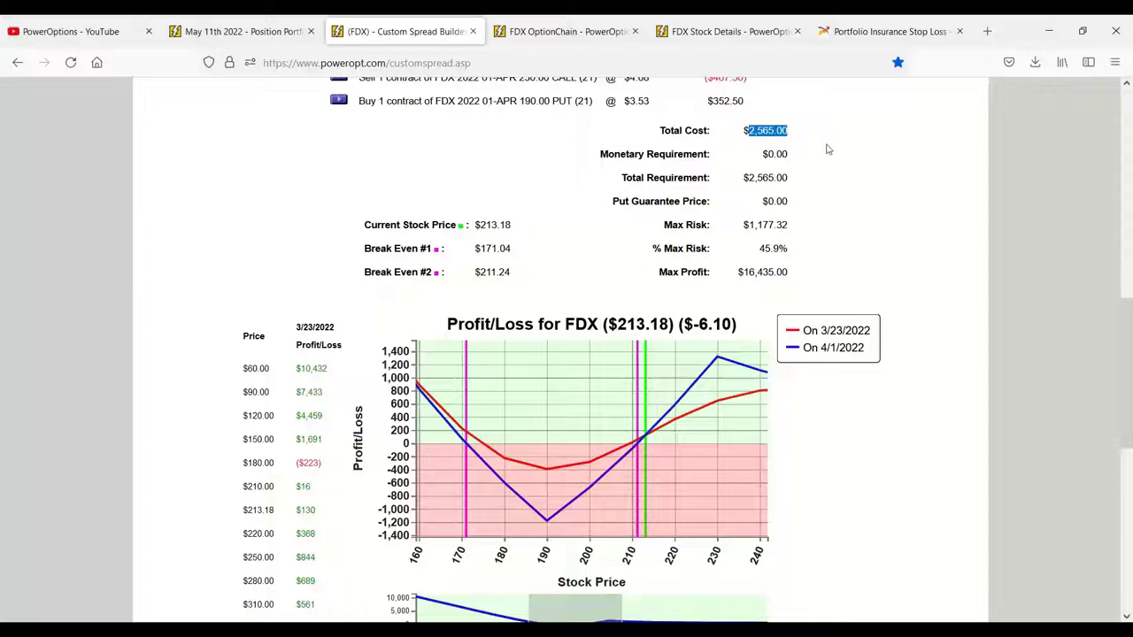
{"action": "scroll", "coordinate": [821, 265], "scroll_direction": "up", "scroll_amount": 3}
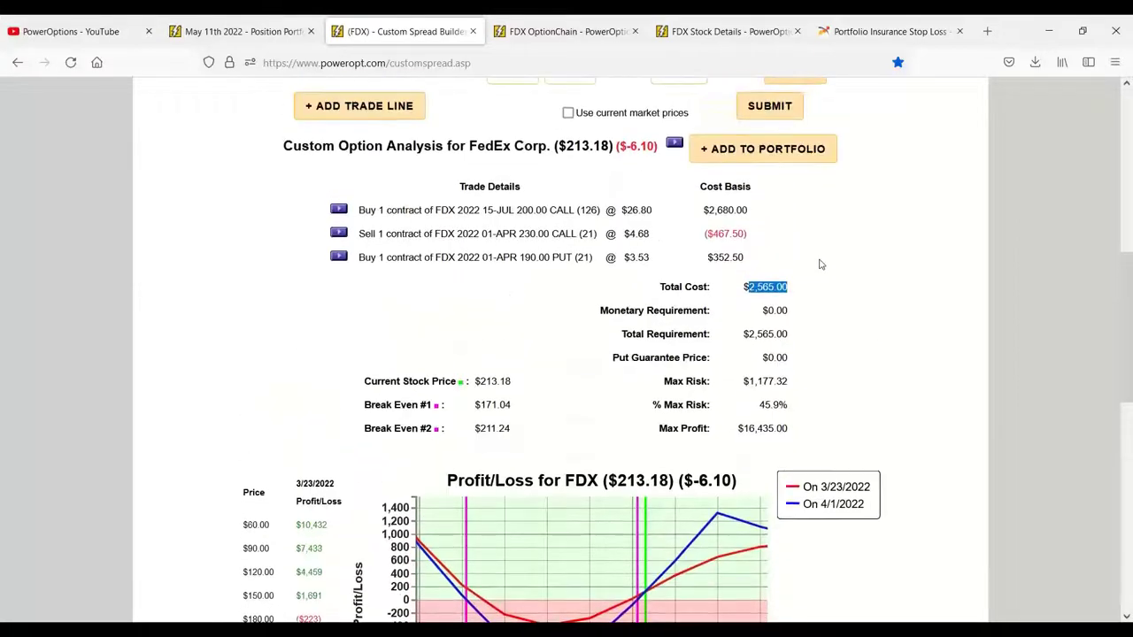
{"action": "scroll", "coordinate": [821, 265], "scroll_direction": "up", "scroll_amount": 3}
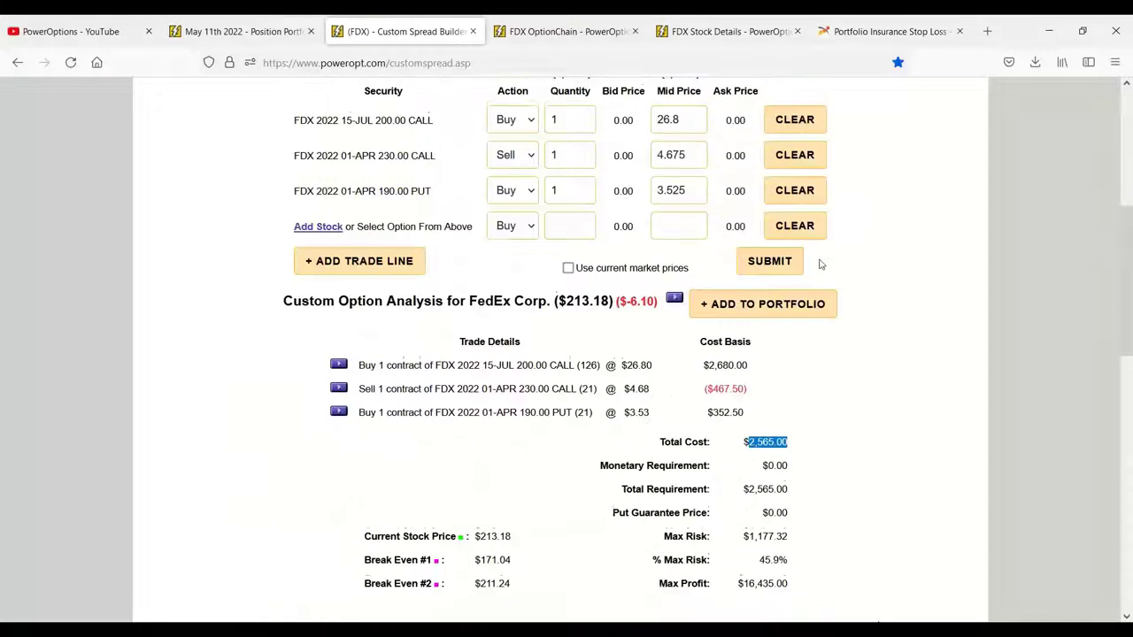
Clear the 190.00 put leg and recalculate, leaving the 200 and 230 call legs
{"action": "left_click", "coordinate": [808, 191]}
{"action": "left_click_drag", "start_coordinate": [291, 156], "coordinate": [448, 165]}
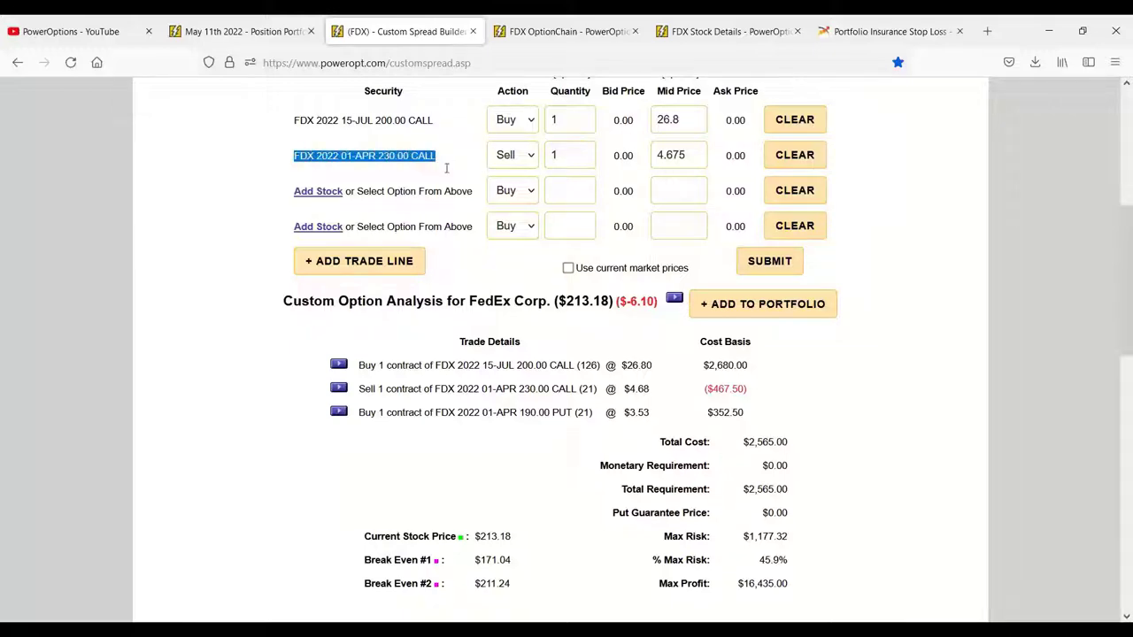
{"action": "left_click", "coordinate": [756, 271]}
{"action": "scroll", "coordinate": [860, 522], "scroll_direction": "down", "scroll_amount": 6}
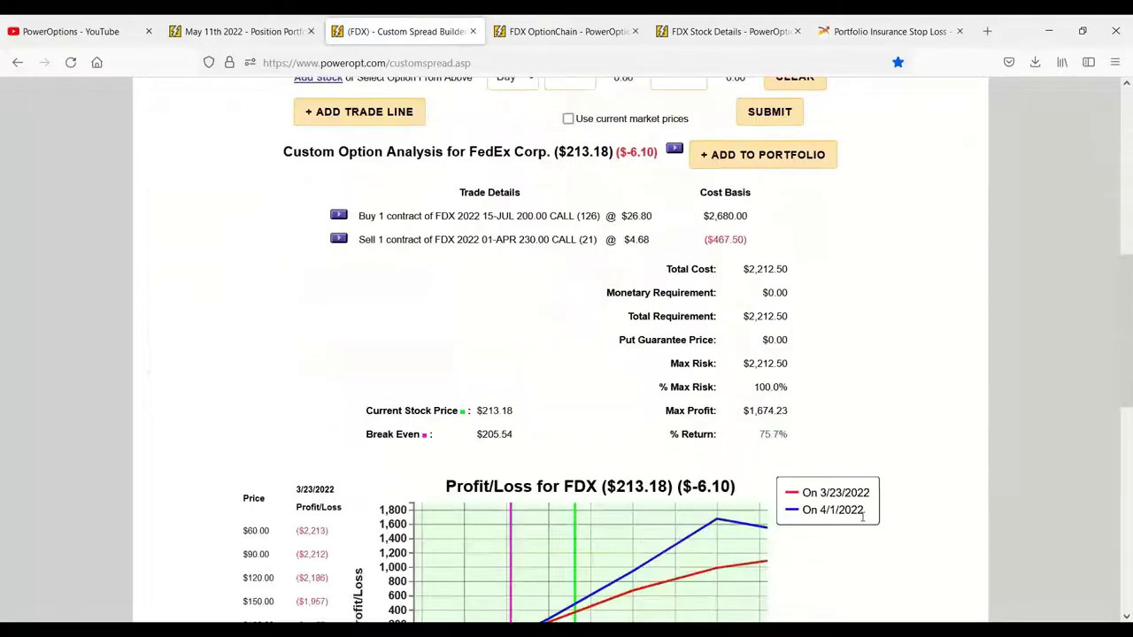
{"action": "scroll", "coordinate": [863, 518], "scroll_direction": "down", "scroll_amount": 3}
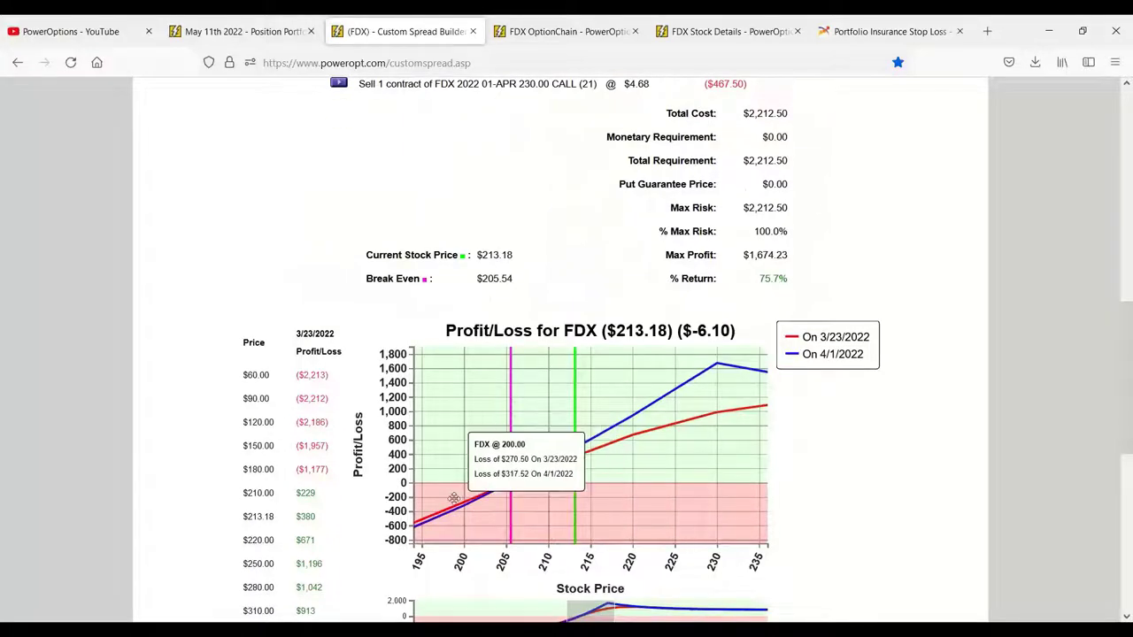
{"action": "scroll", "coordinate": [527, 590], "scroll_direction": "down", "scroll_amount": 2}
Widen the profit/loss chart's stock price range and review the $2,212.50 two-leg analysis
{"action": "left_click_drag", "start_coordinate": [567, 542], "coordinate": [536, 546]}
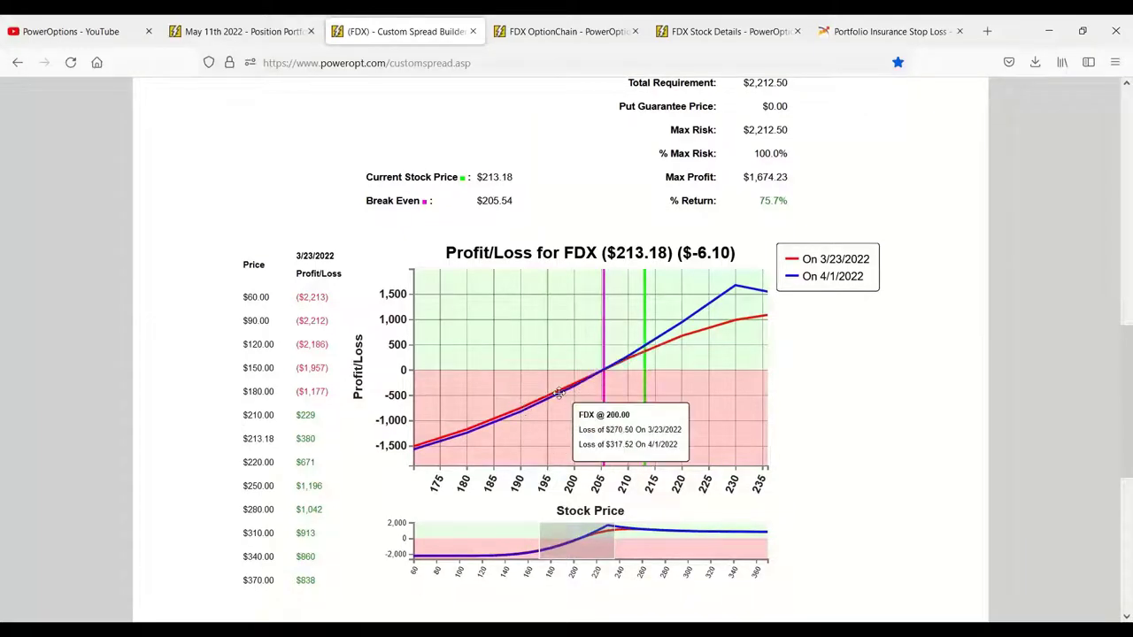
{"action": "scroll", "coordinate": [903, 416], "scroll_direction": "up", "scroll_amount": 5}
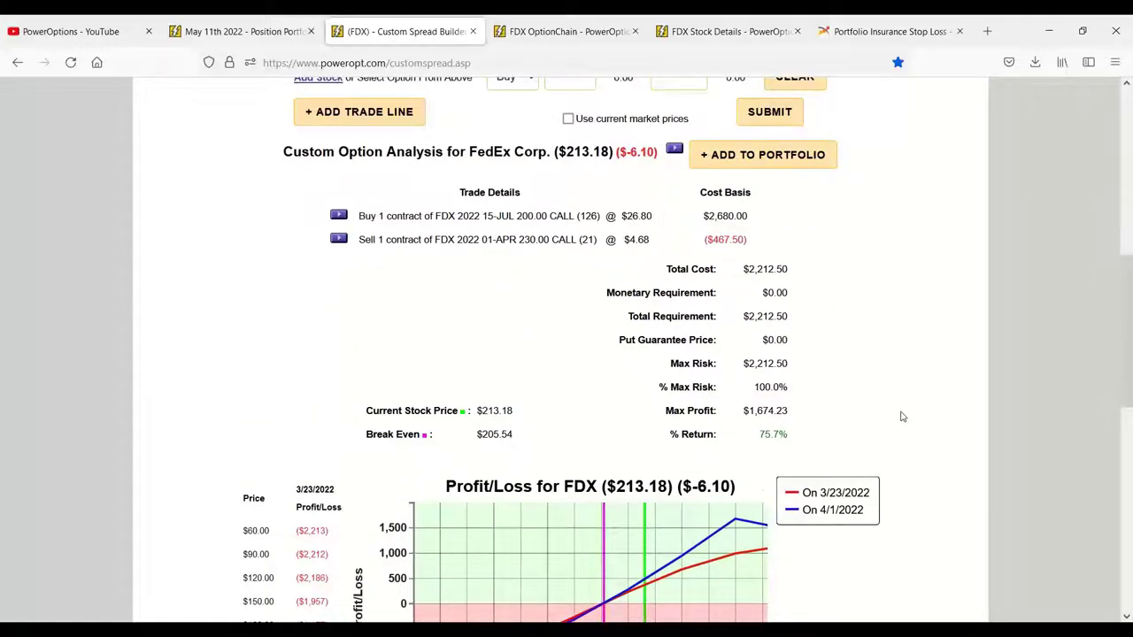
{"action": "scroll", "coordinate": [903, 416], "scroll_direction": "up", "scroll_amount": 2}
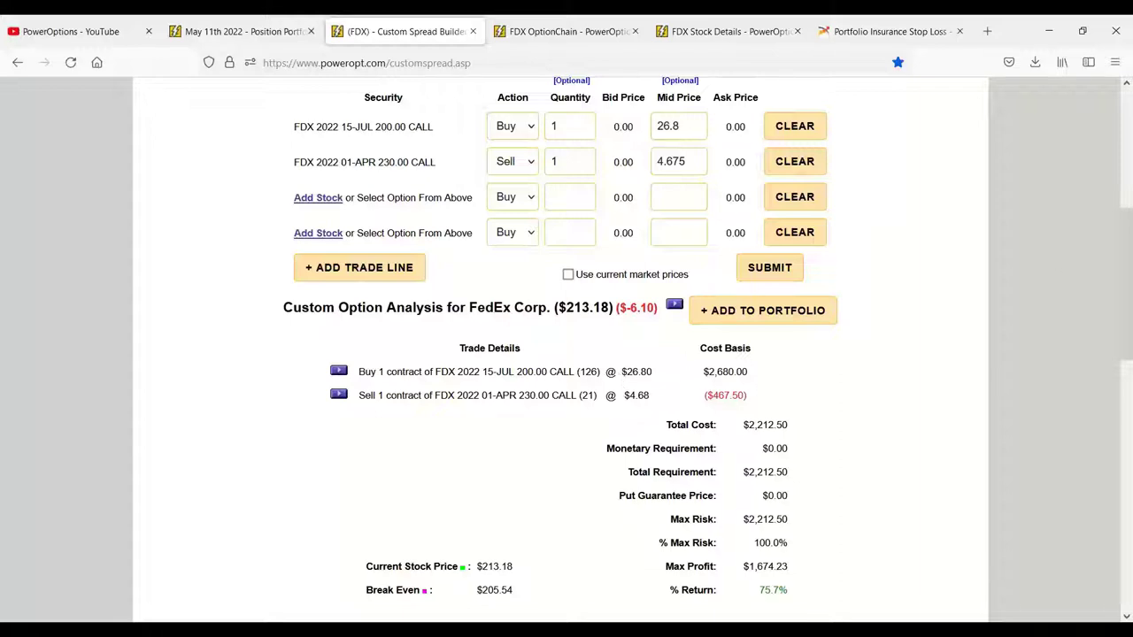
{"action": "scroll", "coordinate": [248, 267], "scroll_direction": "up", "scroll_amount": 5}
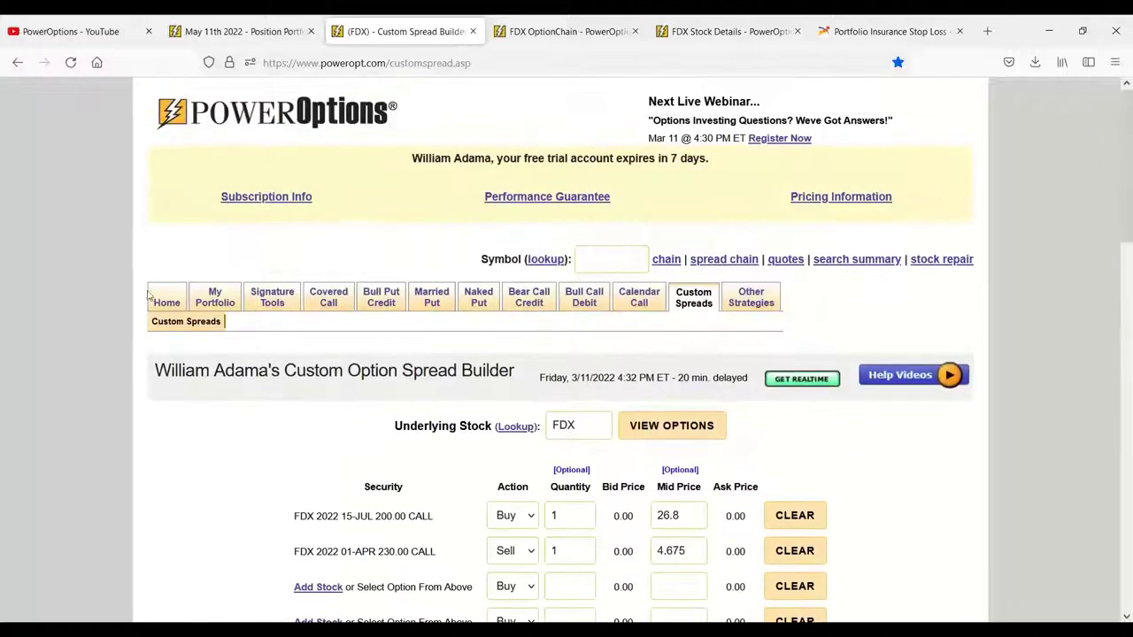